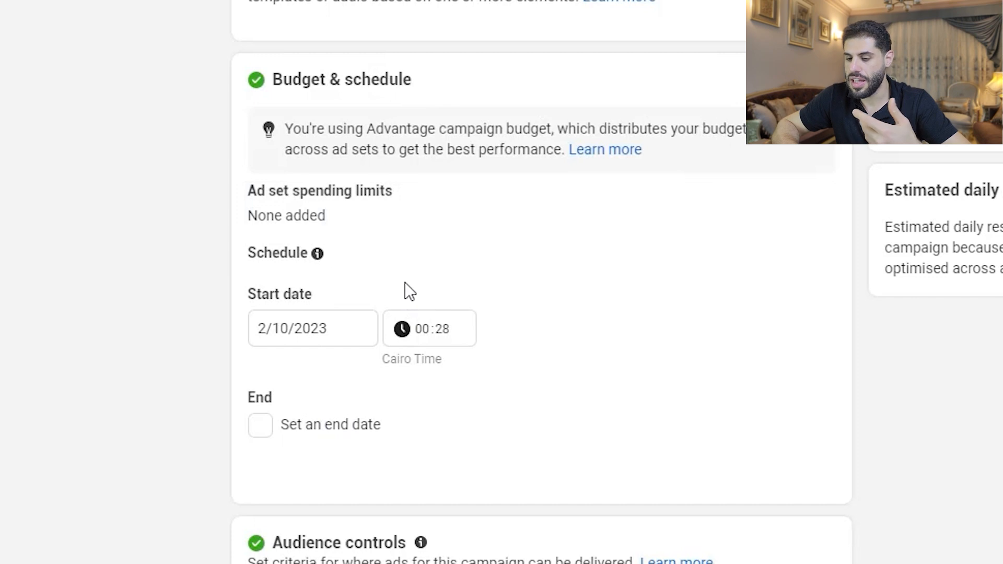
Replace Egypt with Saudi Arabia as the ad set's location in the audience controls.
scroll(418, 284, down, 4)
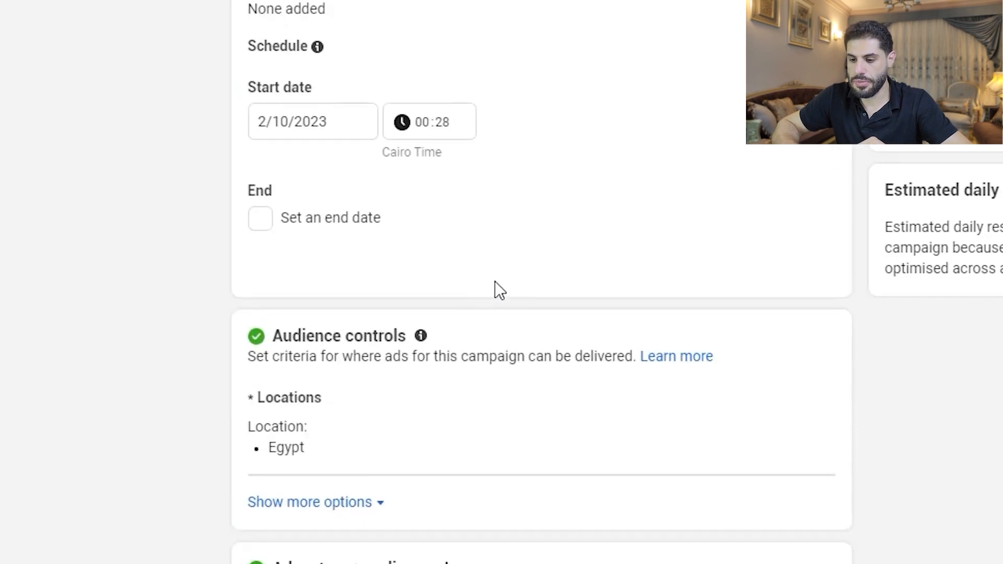
scroll(494, 291, down, 4)
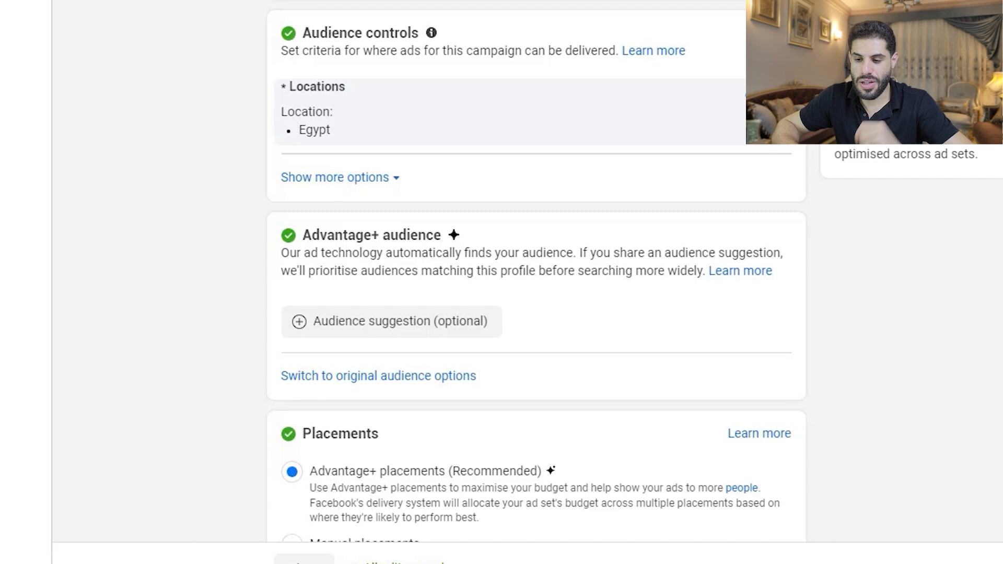
click(463, 112)
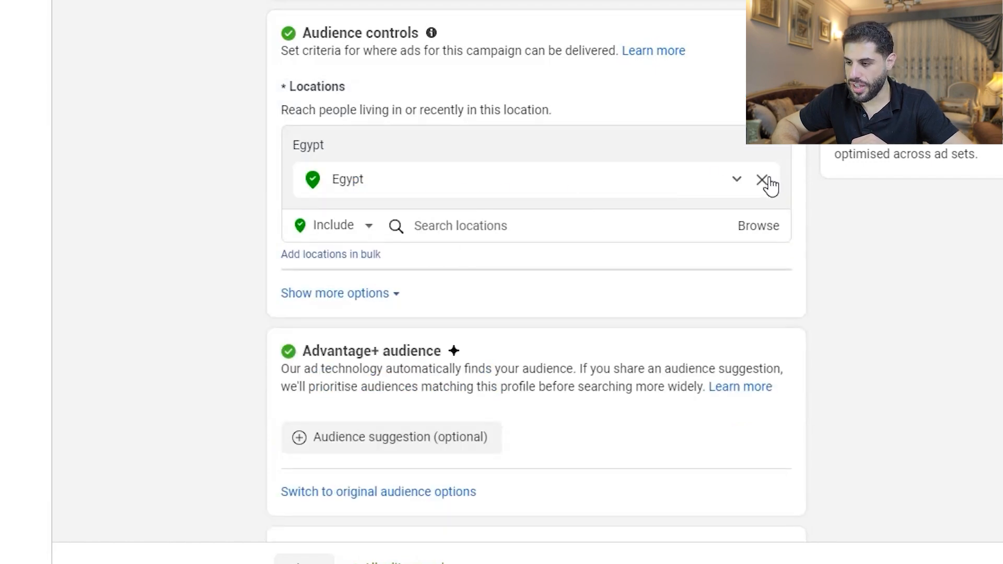
click(763, 181)
click(477, 200)
text(Sa)
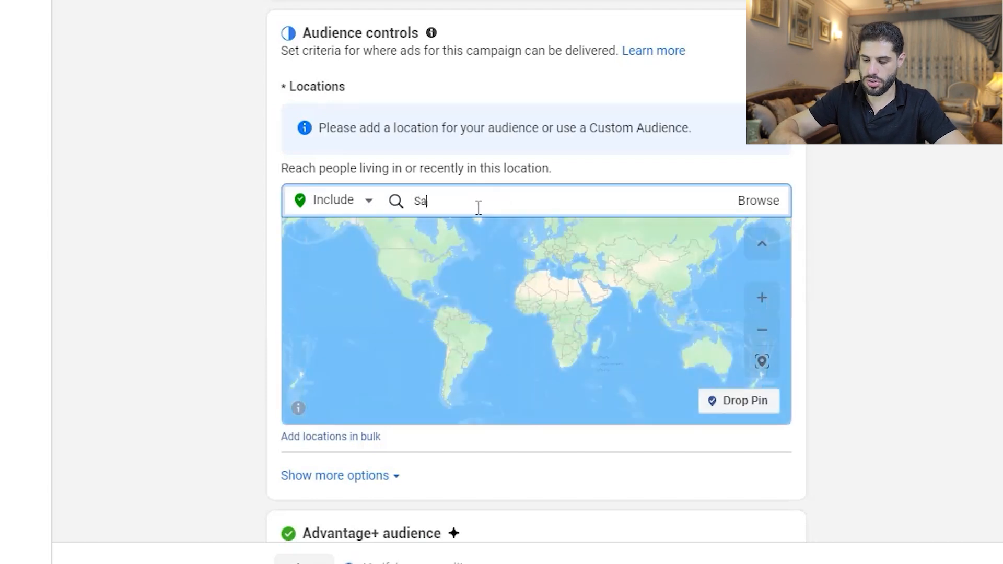
text(udi)
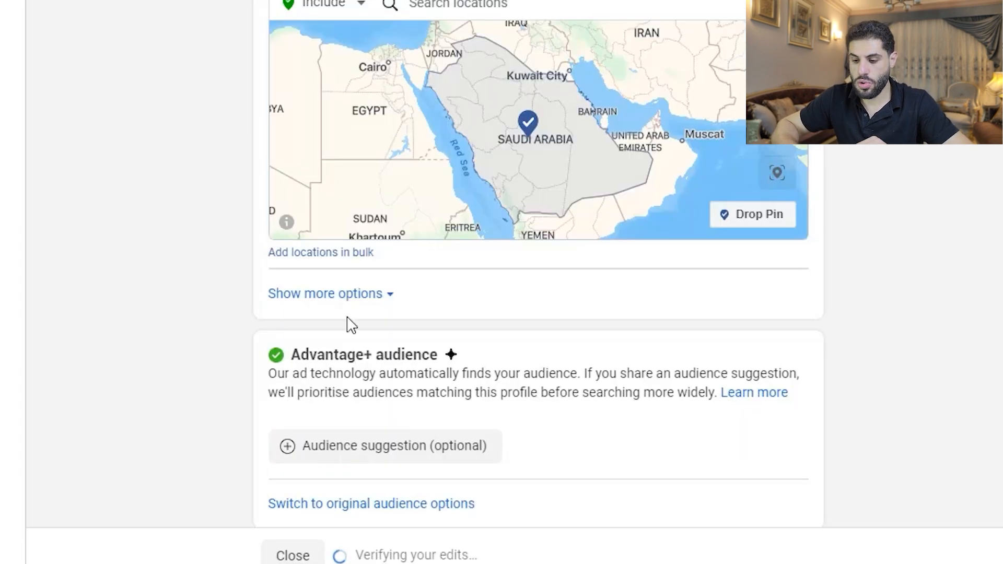
Show the additional audience control options and open the minimum age for editing.
click(345, 295)
scroll(796, 160, down, 3)
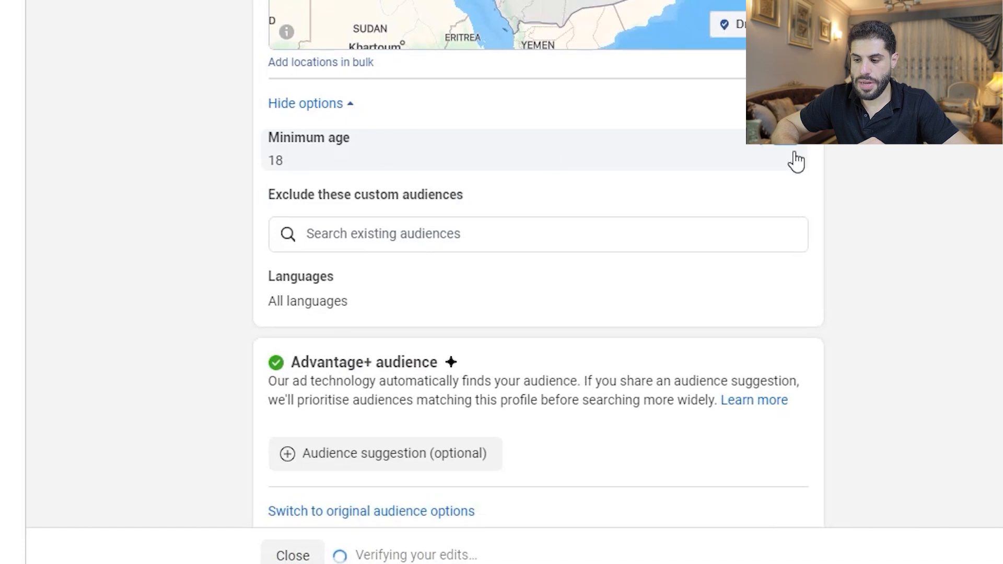
click(786, 158)
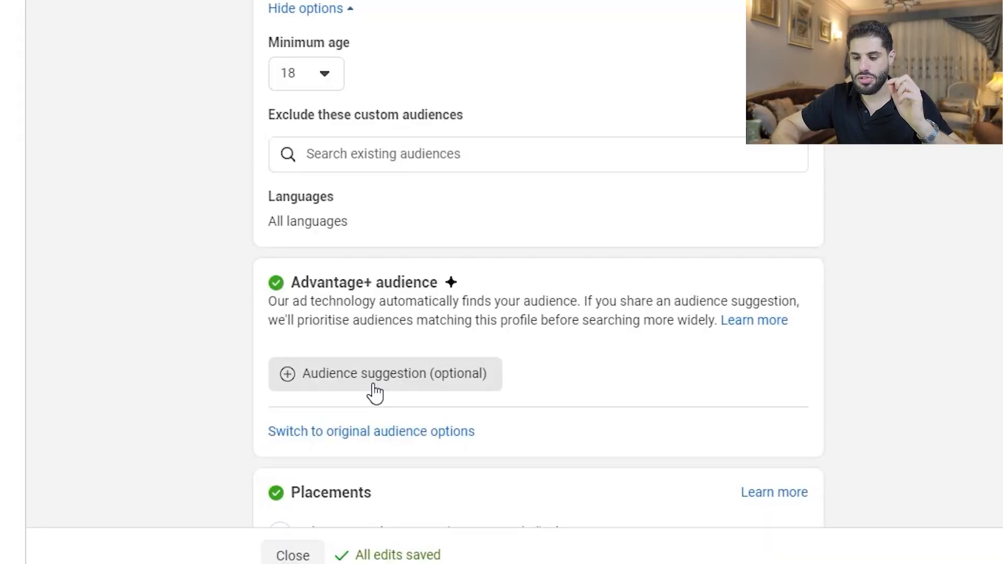
Expand the optional audience suggestion fields for the Advantage+ audience.
mouse_move(374, 392)
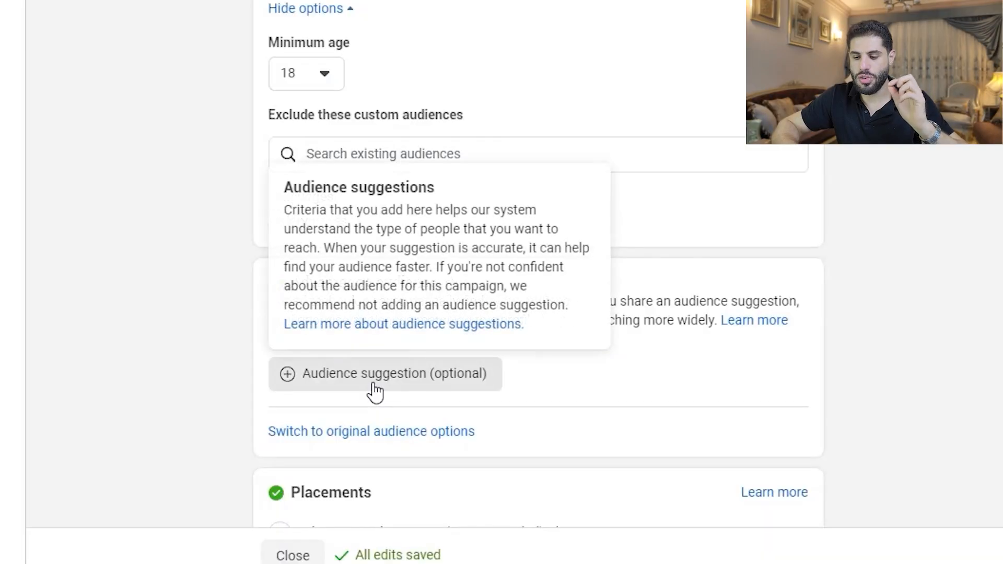
click(374, 391)
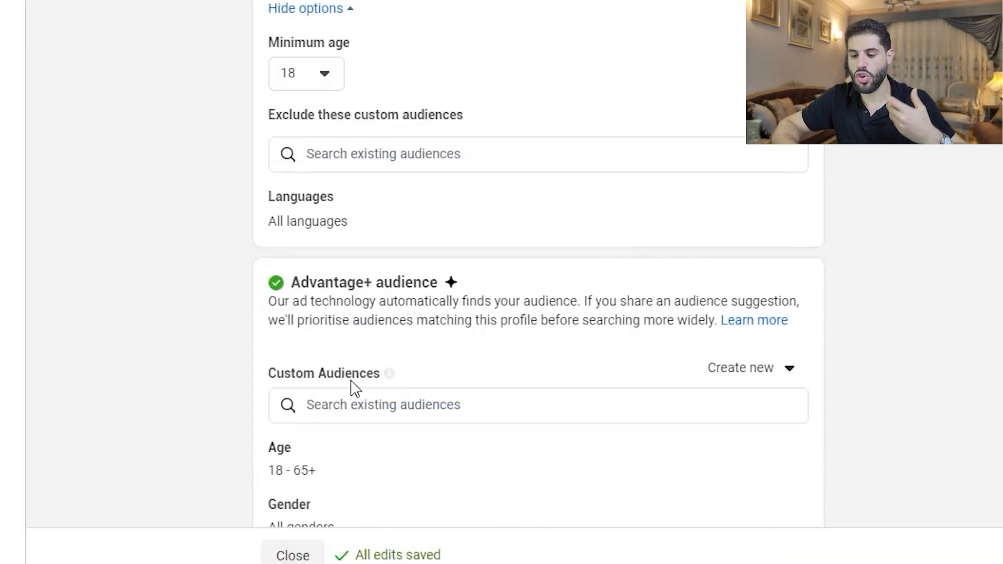
scroll(136, 304, down, 5)
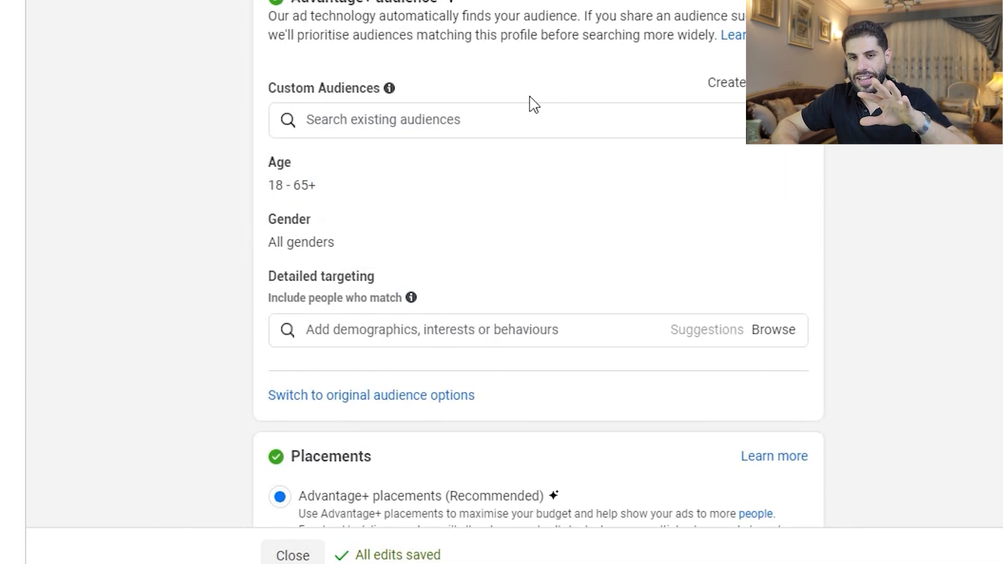
scroll(137, 157, up, 2)
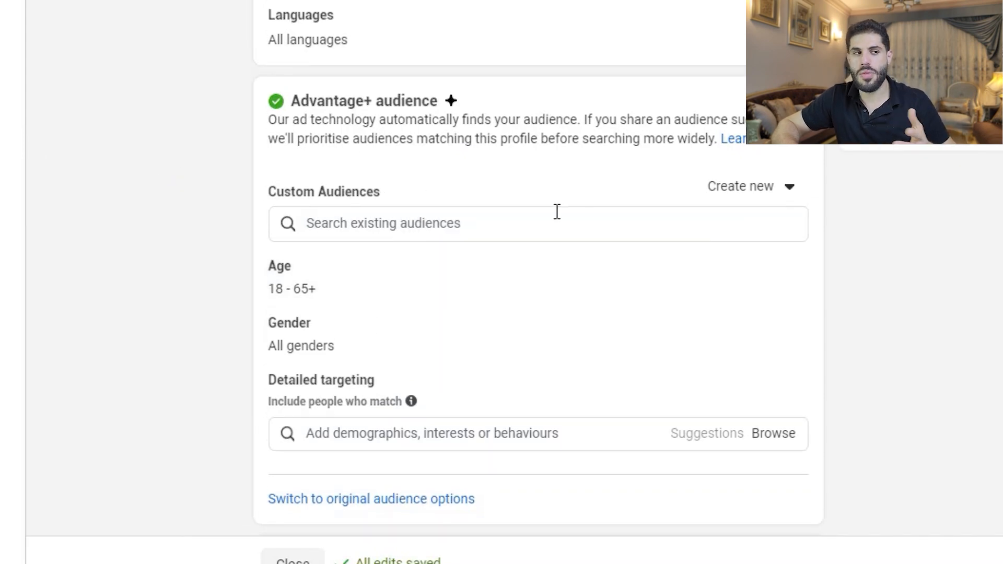
Examine the event options for a new custom audience that uses the Instagram account as its source.
click(739, 195)
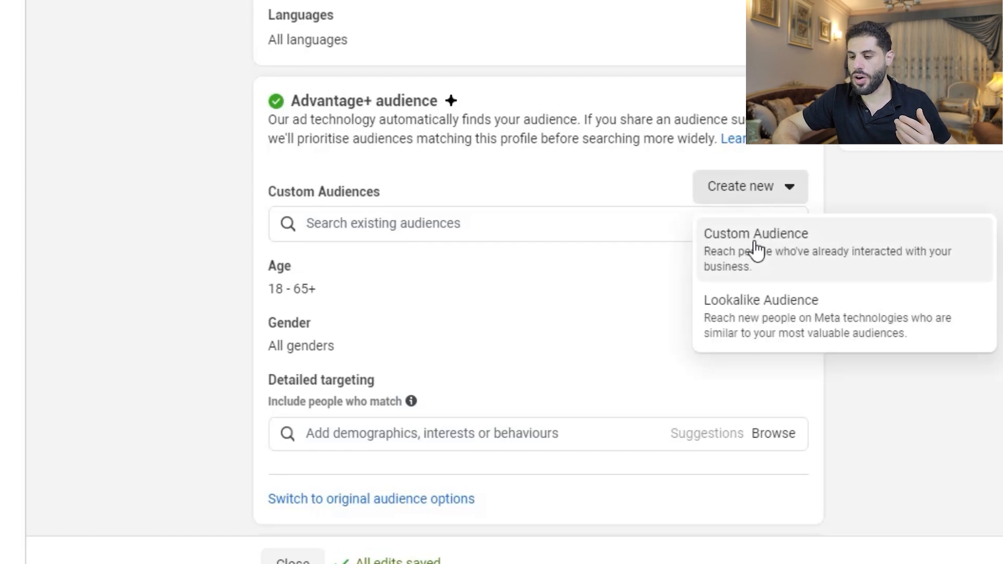
click(754, 248)
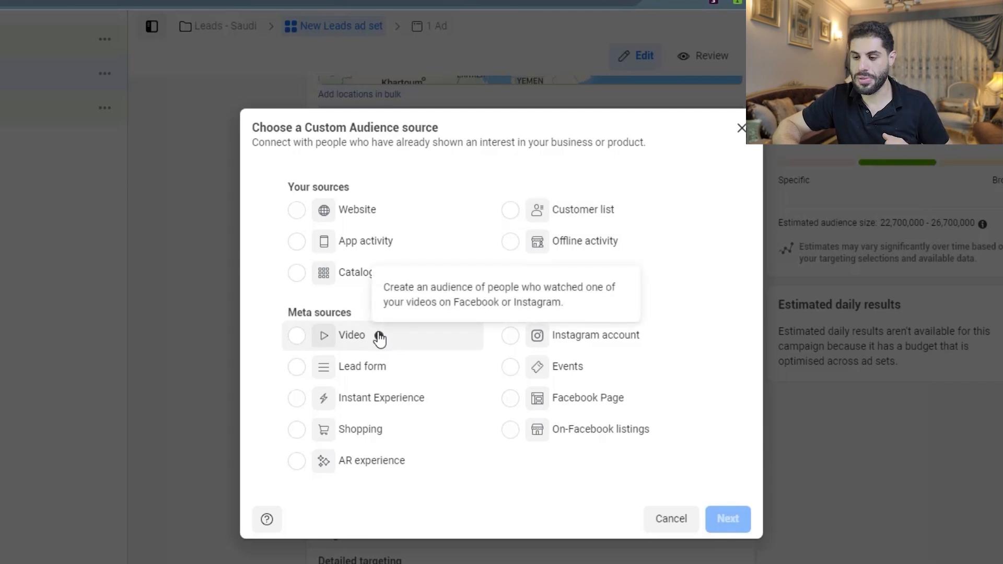
click(620, 343)
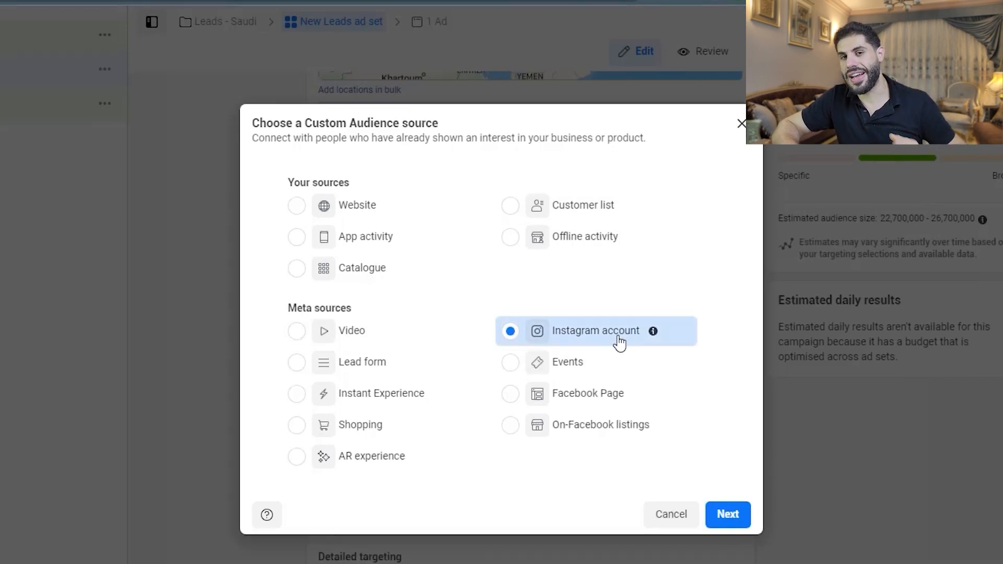
click(726, 514)
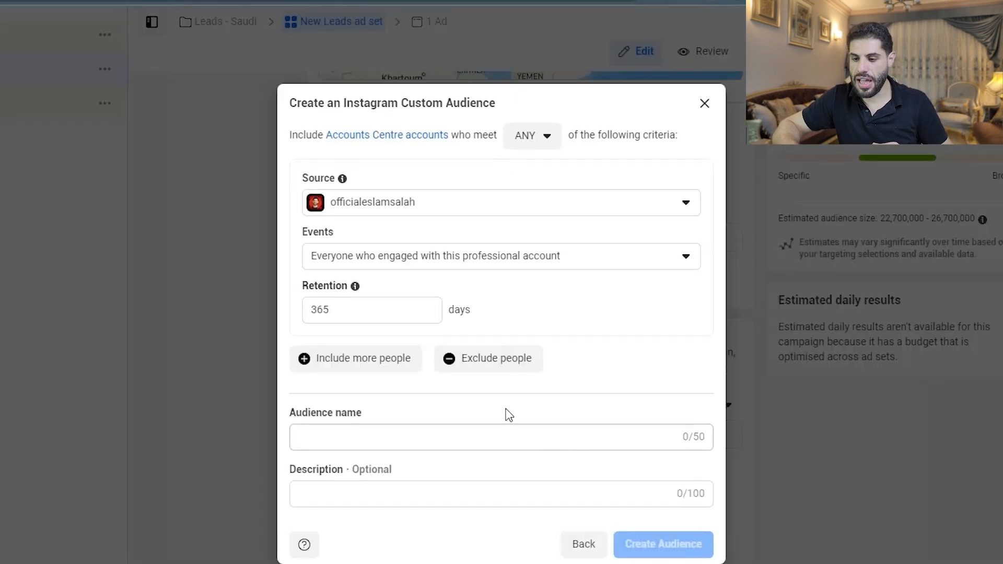
click(496, 261)
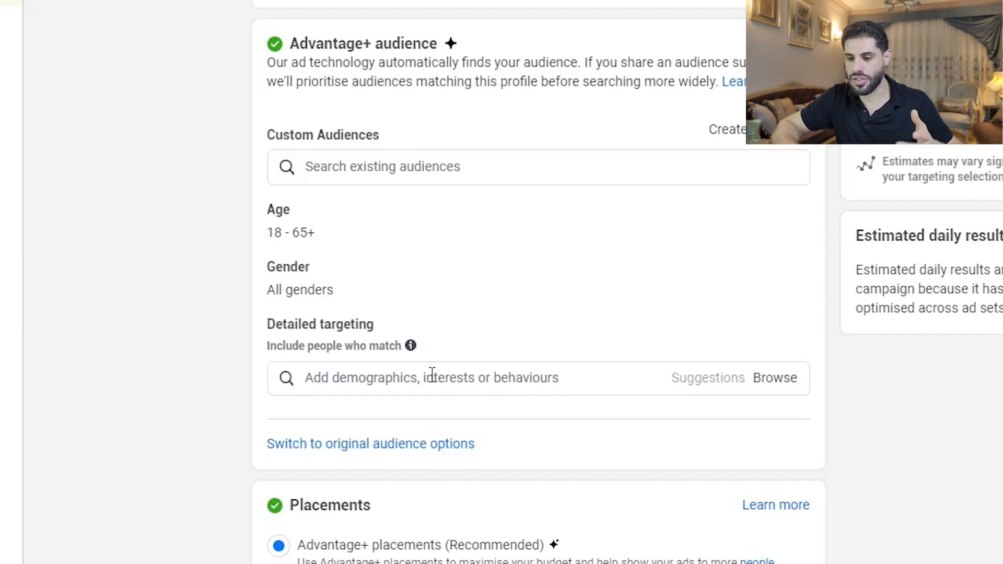
Add the interest "Digital marketing (marketing)" to the detailed targeting of the Advantage+ audience.
scroll(412, 446, up, 2)
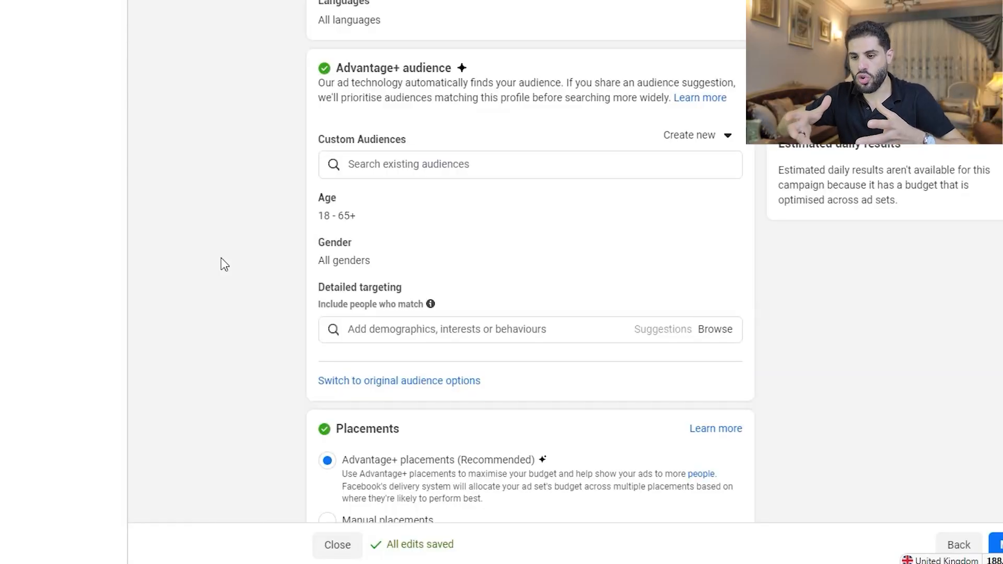
click(457, 329)
text(digital marketing)
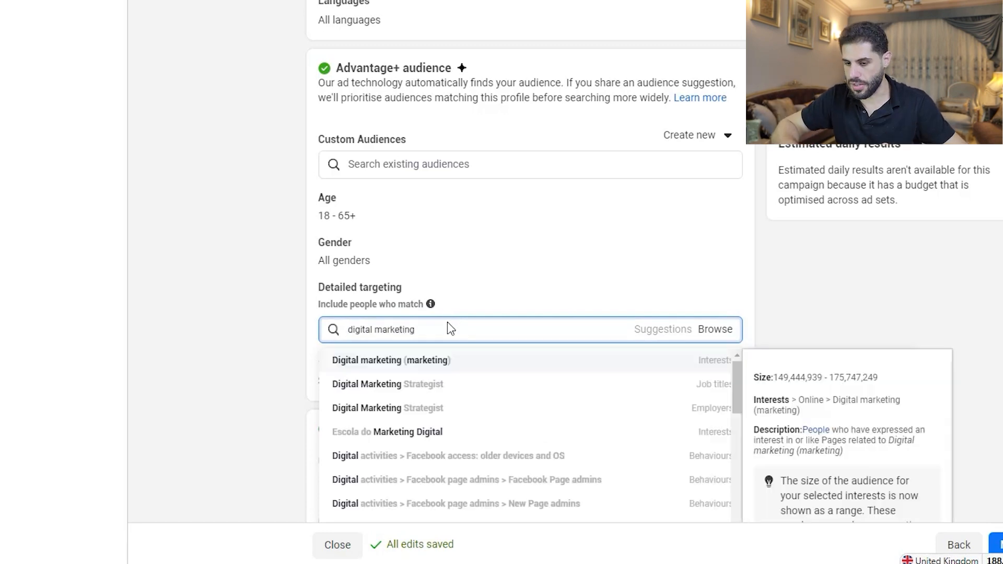
click(366, 358)
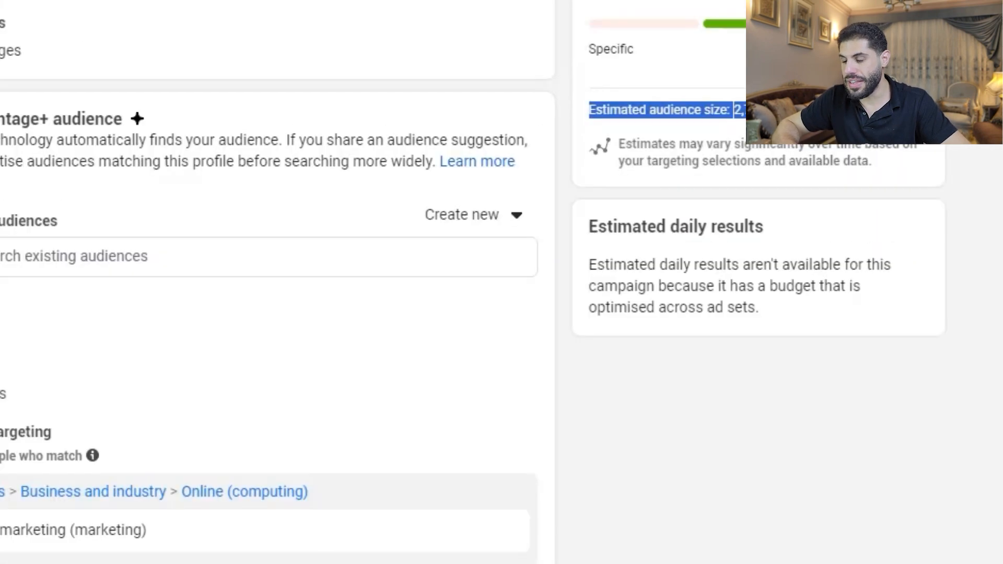
click(836, 111)
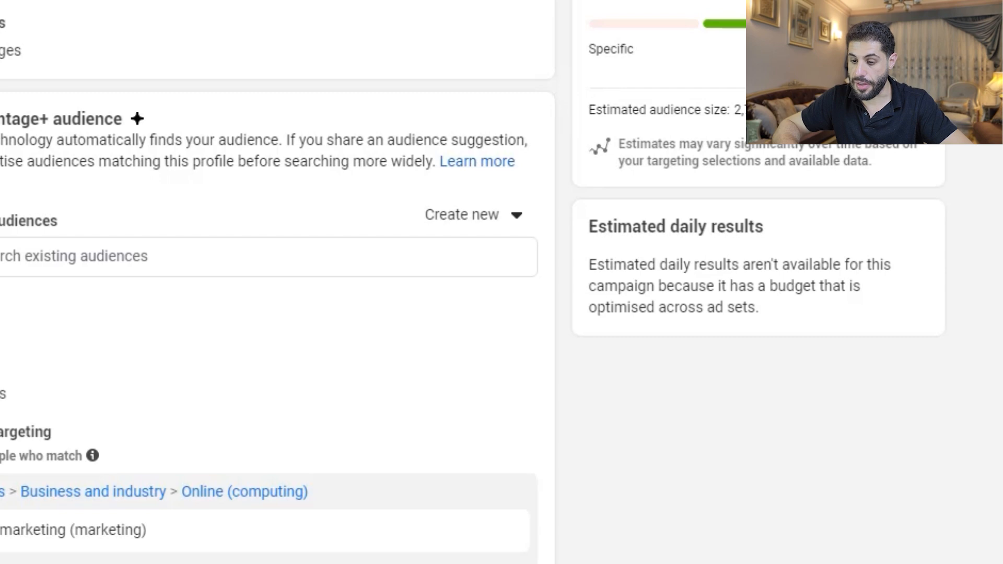
Switch the ad set from Advantage+ audience to the original audience options and review the audience settings.
scroll(254, 413, down, 3)
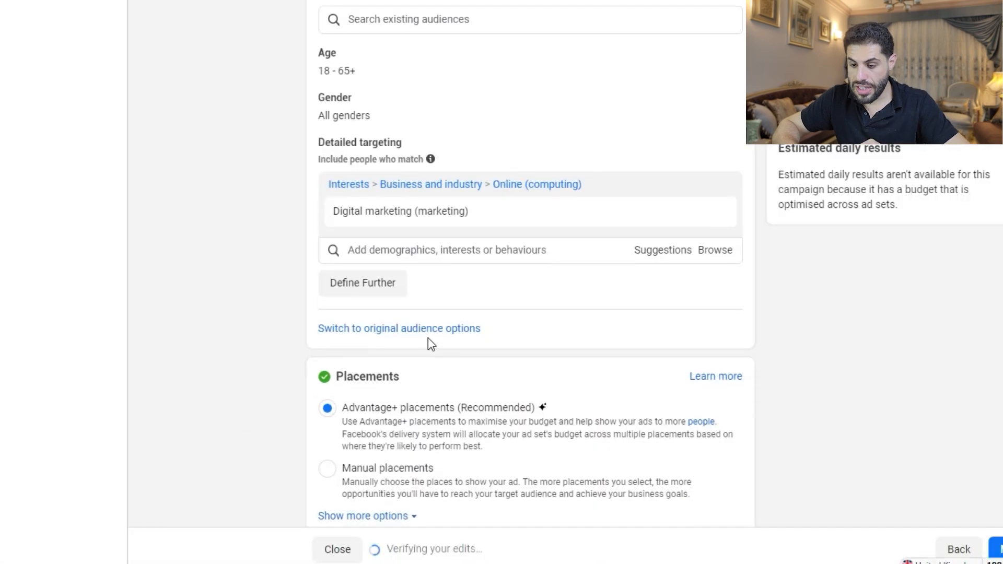
click(424, 329)
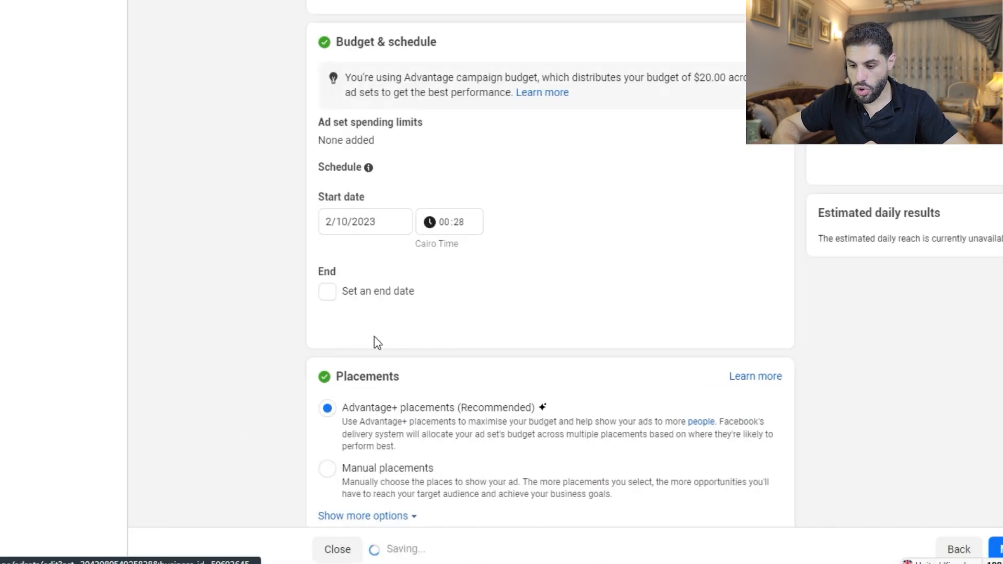
scroll(264, 313, down, 4)
scroll(271, 308, down, 3)
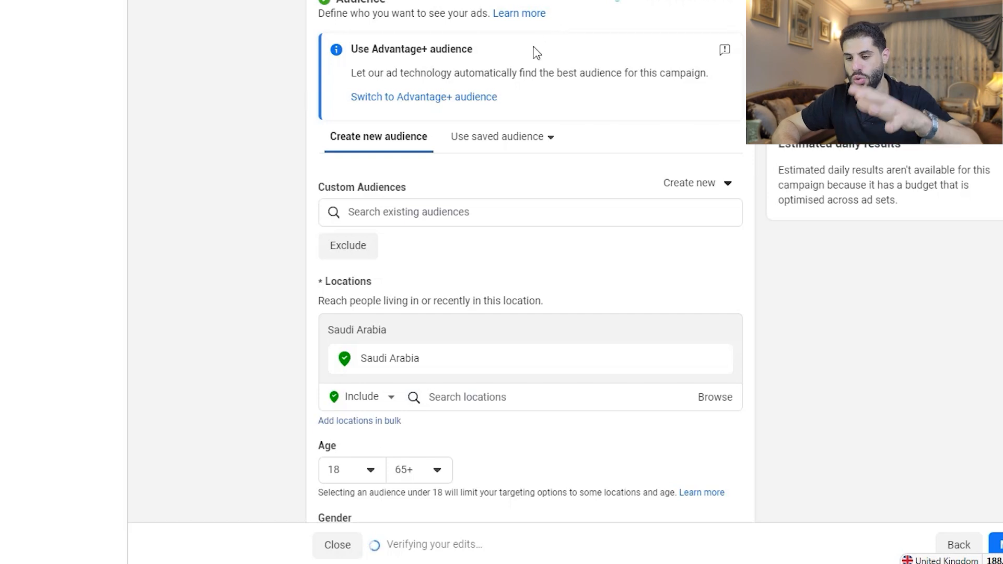
scroll(214, 149, down, 2)
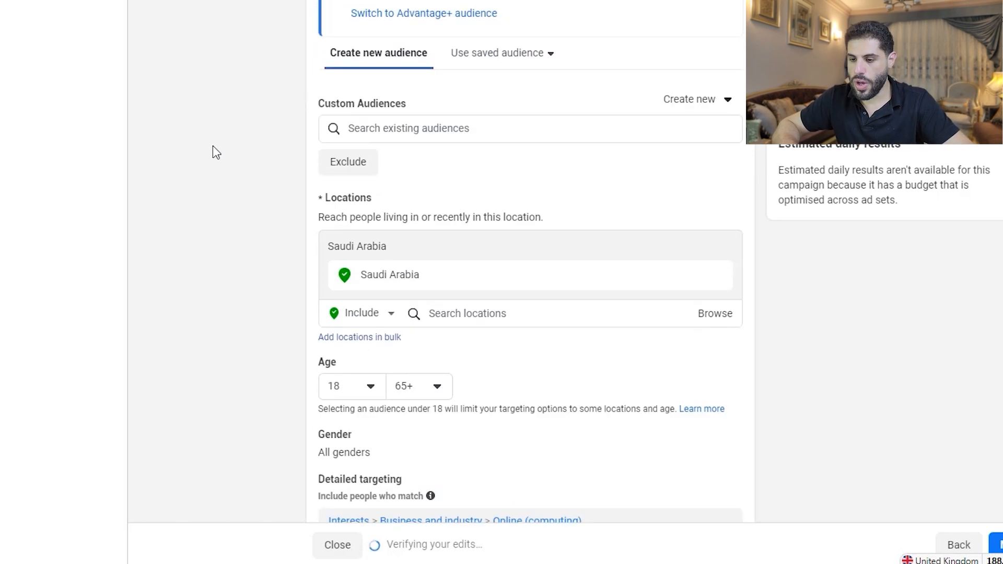
scroll(292, 115, up, 4)
scroll(312, 266, down, 2)
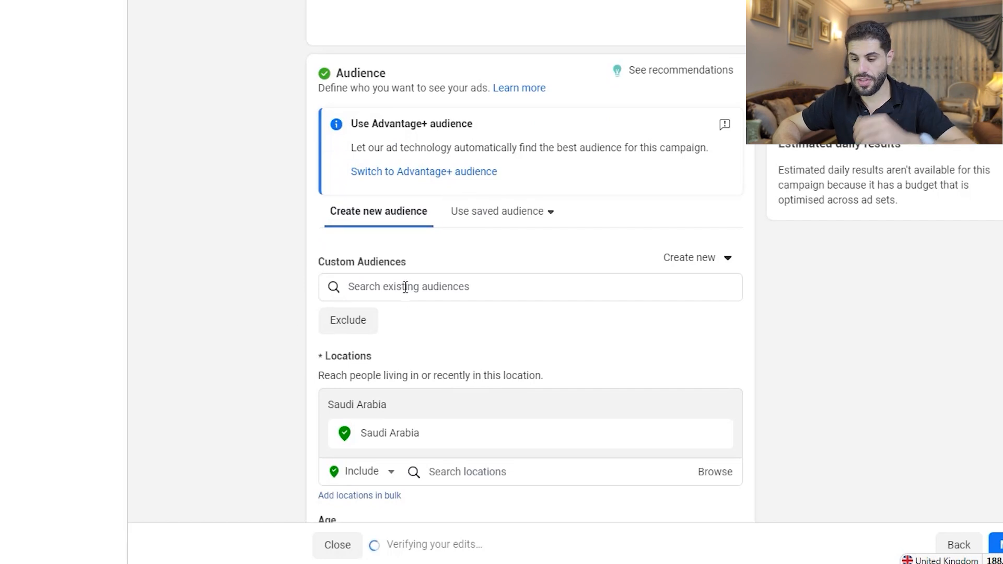
Examine the existing lookalike audiences and the choices for creating a new audience.
click(435, 288)
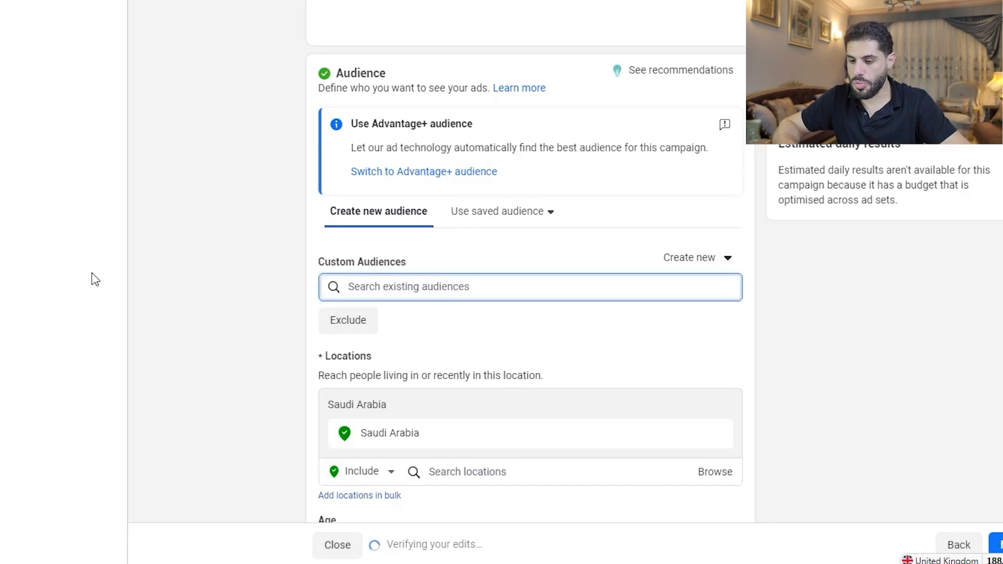
click(365, 322)
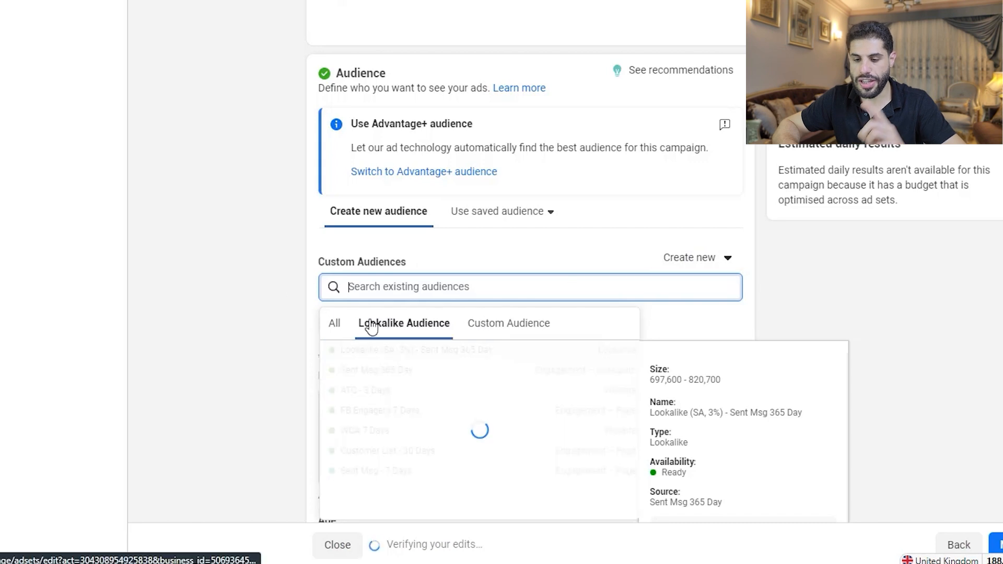
click(265, 248)
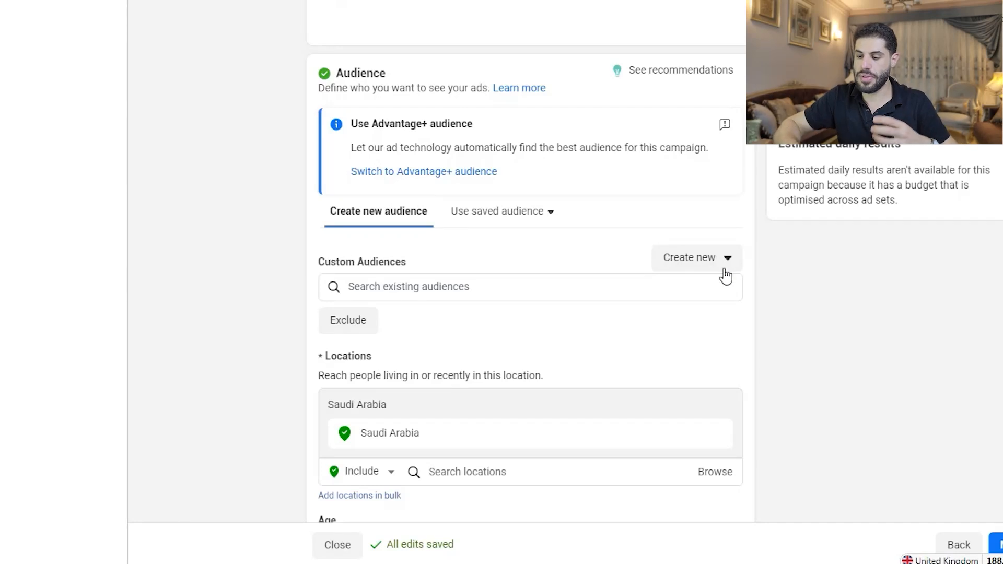
click(701, 261)
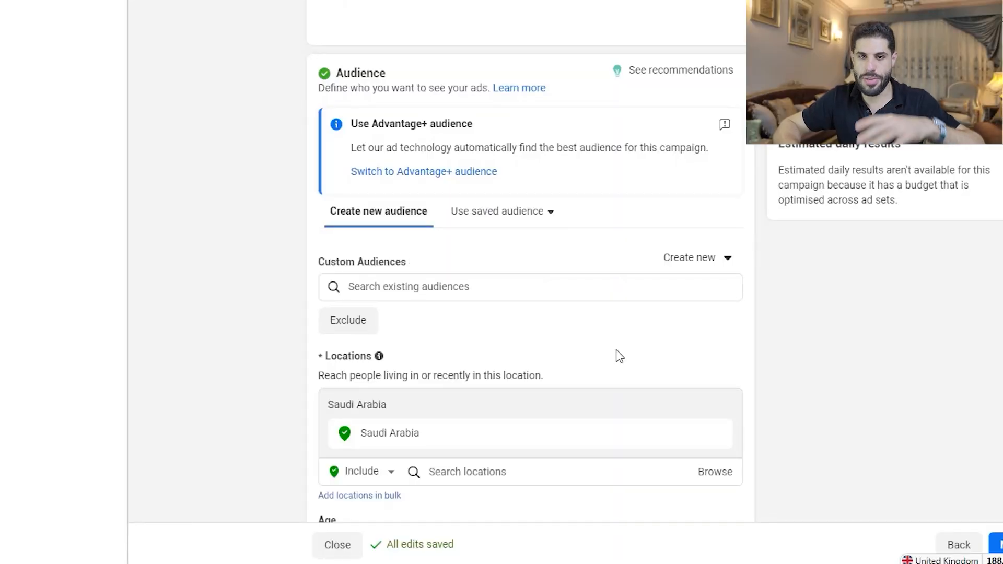
Add the suggested interest "Social media marketing (marketing)" to the detailed targeting.
scroll(616, 334, down, 7)
scroll(290, 315, down, 2)
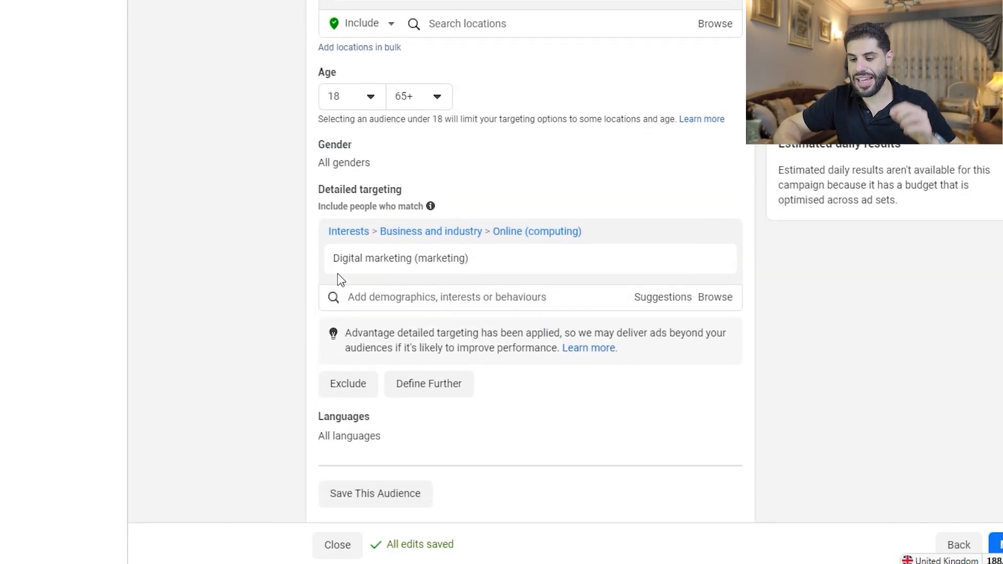
mouse_move(338, 279)
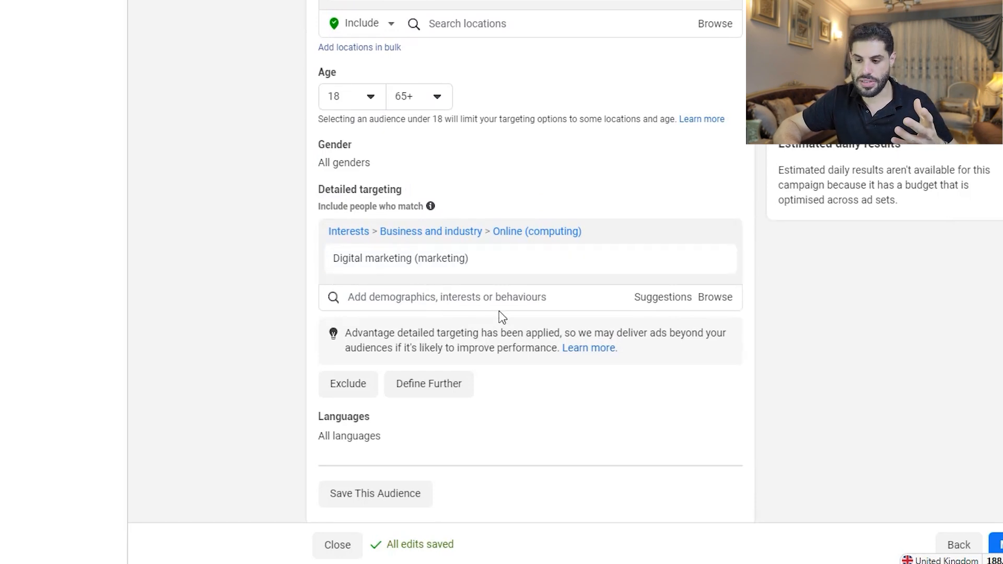
click(663, 307)
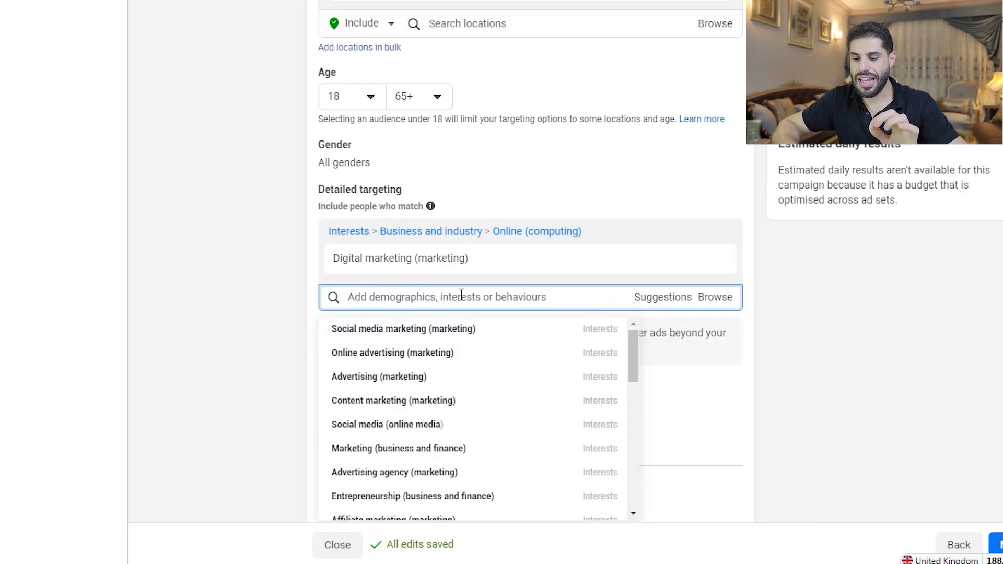
click(277, 286)
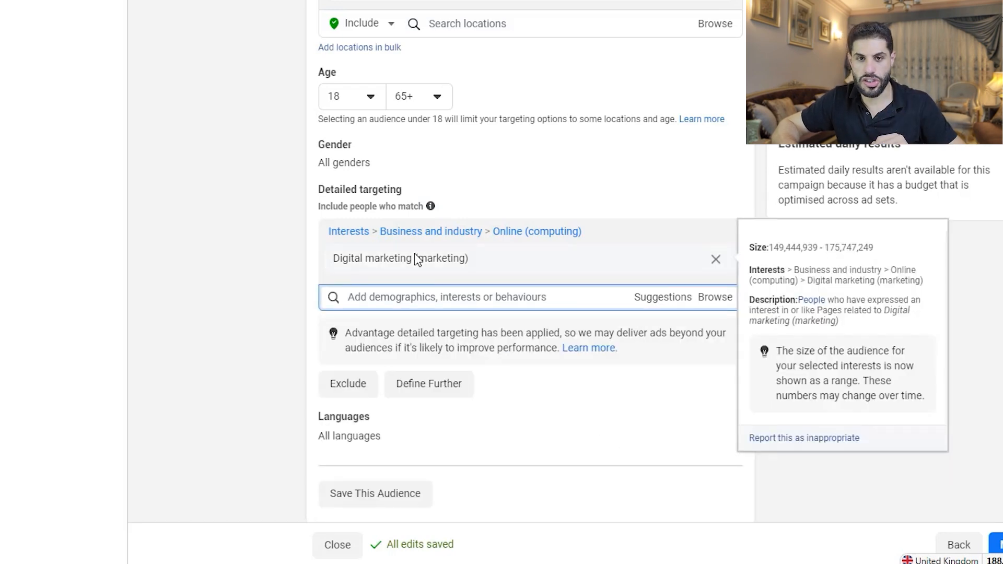
click(659, 299)
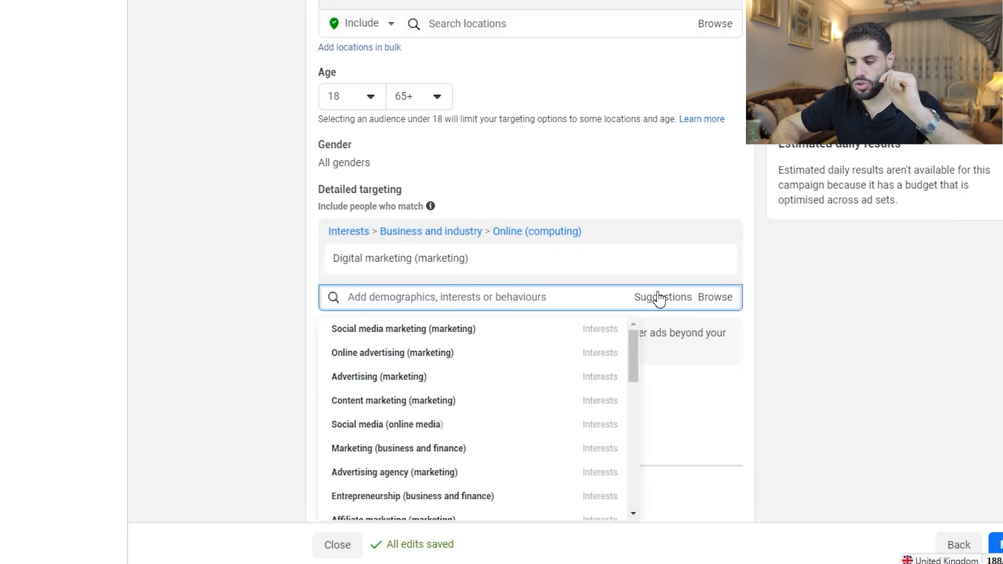
click(465, 329)
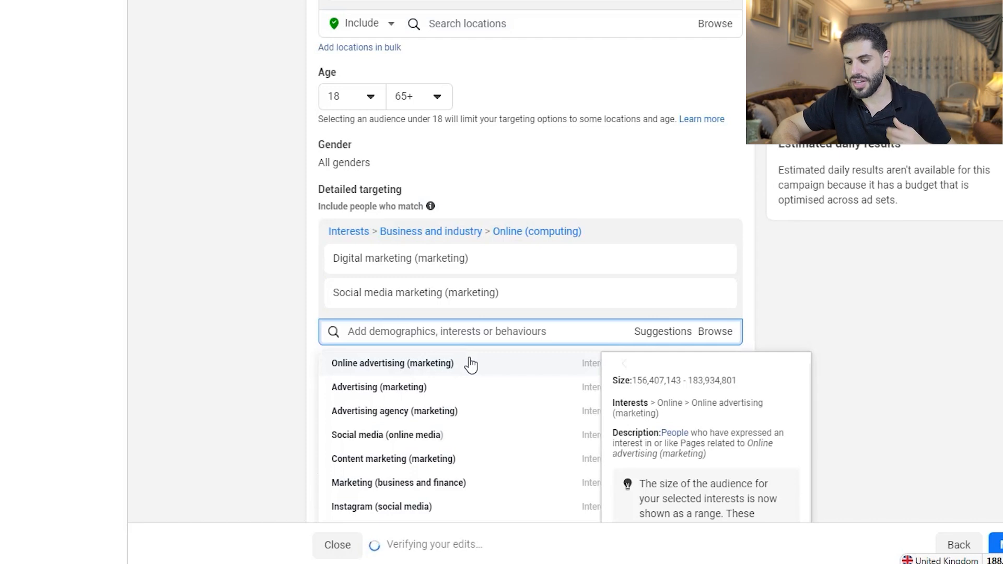
Add the suggested interests "Online advertising (marketing)" and "Advertising (marketing)" to the detailed targeting and look through the remaining suggestions.
click(471, 365)
click(468, 397)
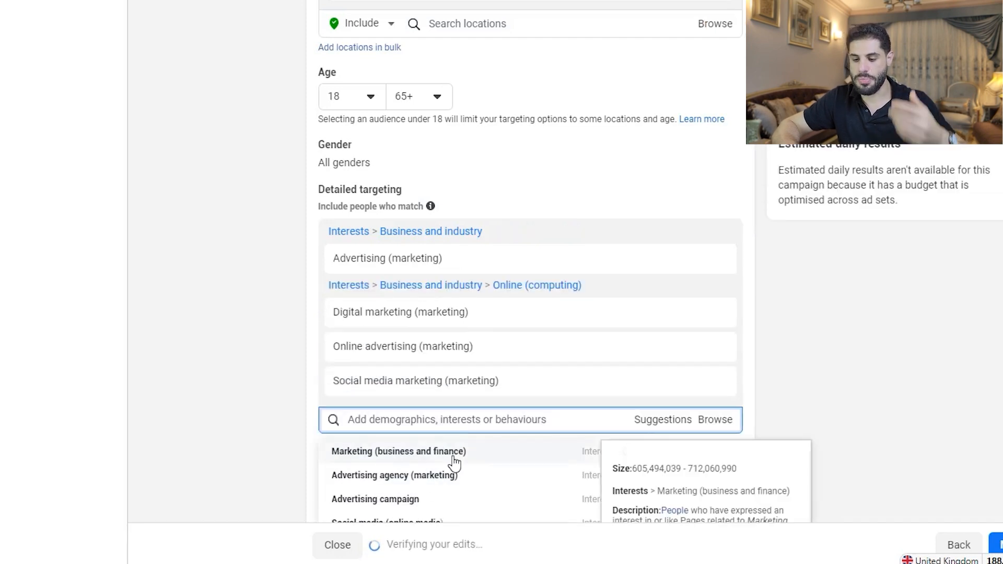
scroll(268, 340, down, 5)
click(668, 122)
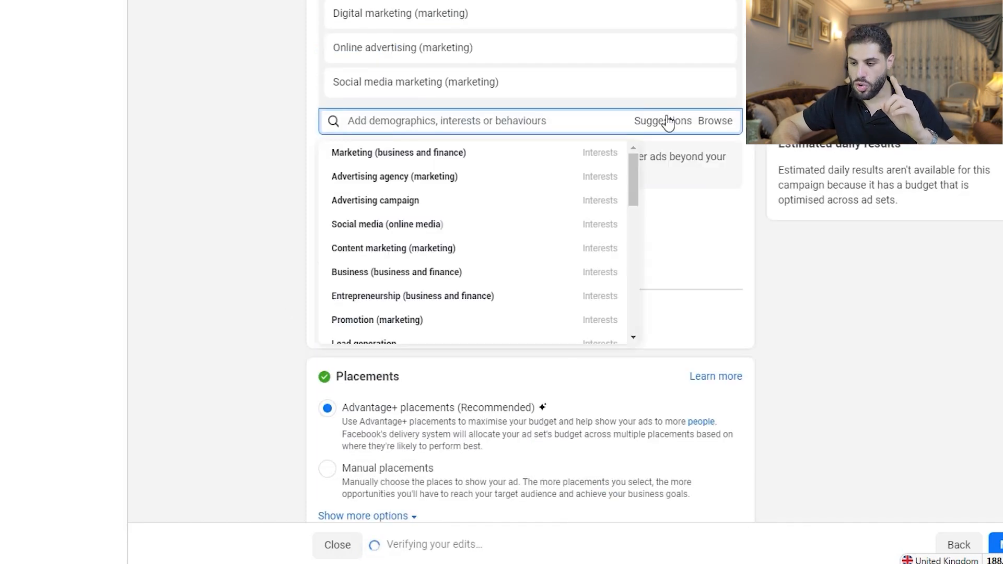
scroll(497, 239, down, 5)
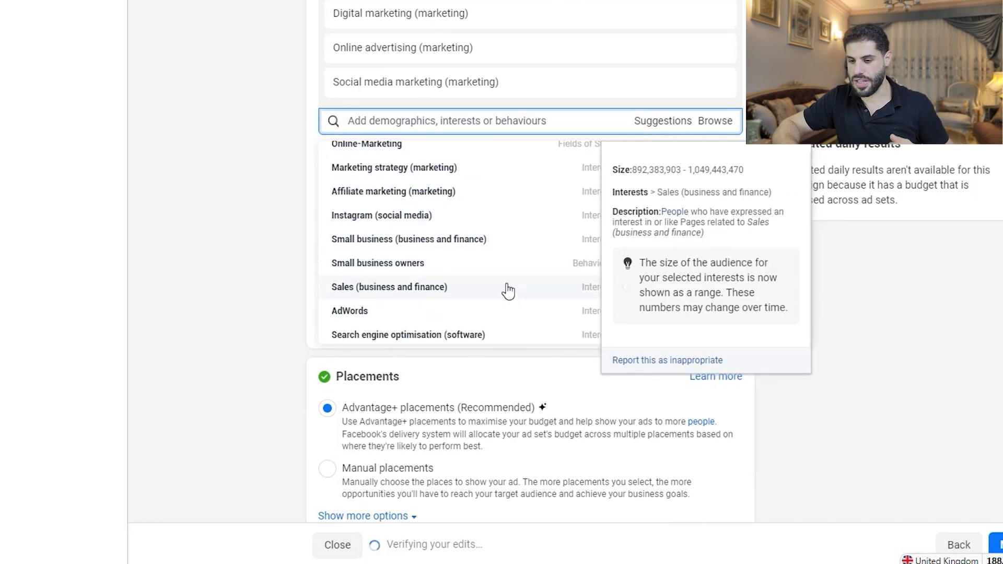
scroll(508, 290, down, 5)
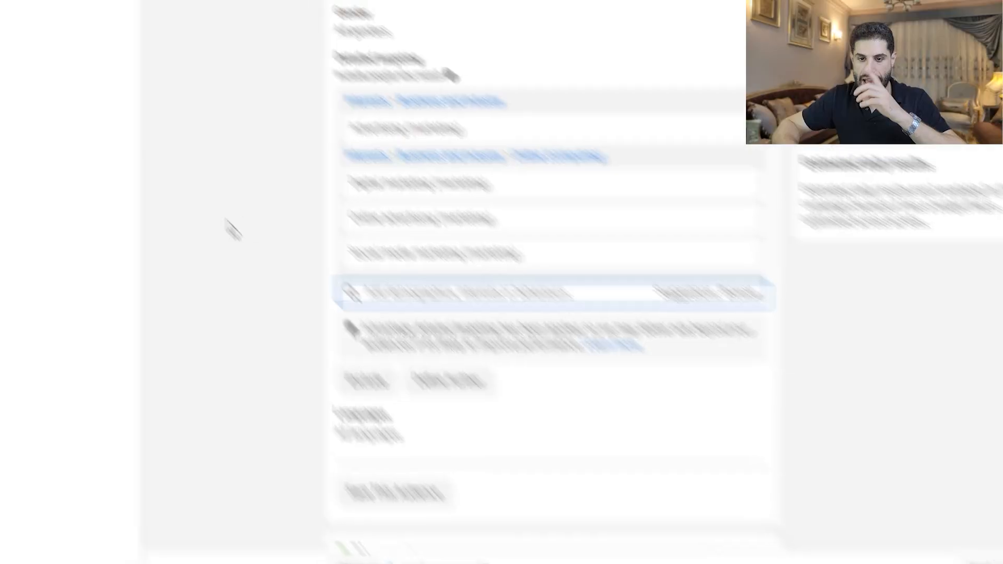
Rename the ad set from its default name to "Digital Marketing - All 1865".
scroll(468, 351, up, 1)
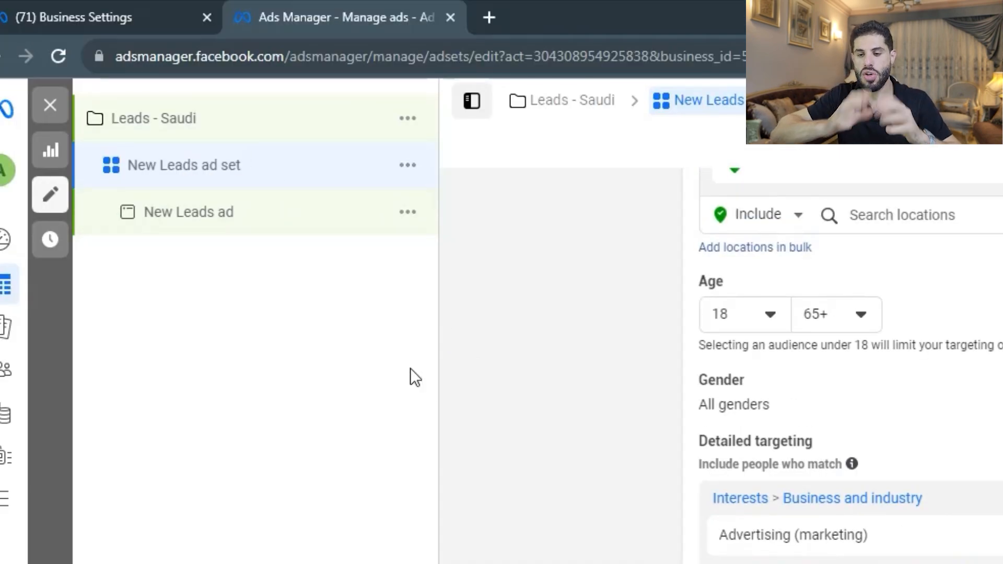
click(197, 162)
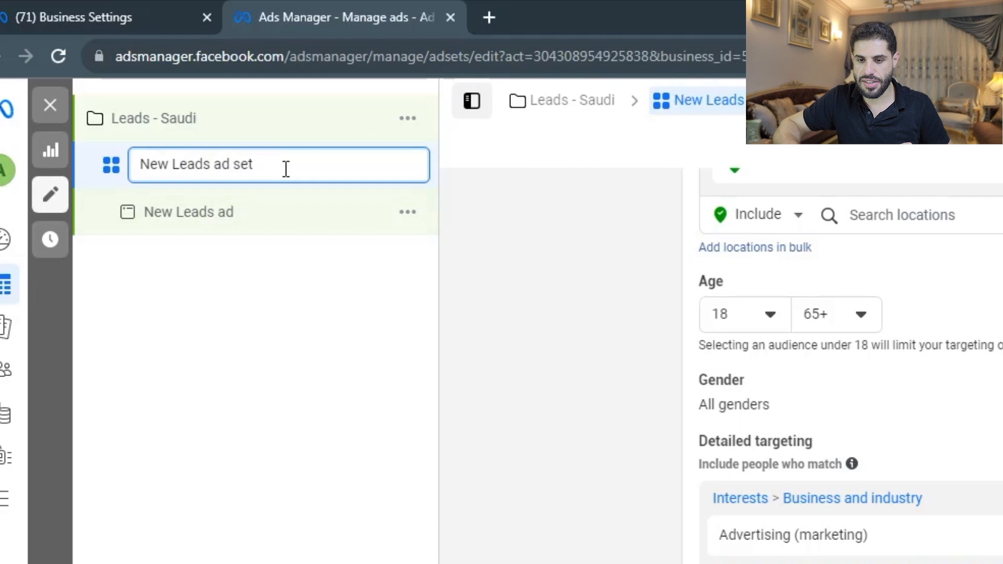
drag(286, 168, 139, 172)
text(Digital Marketing - All 1865)
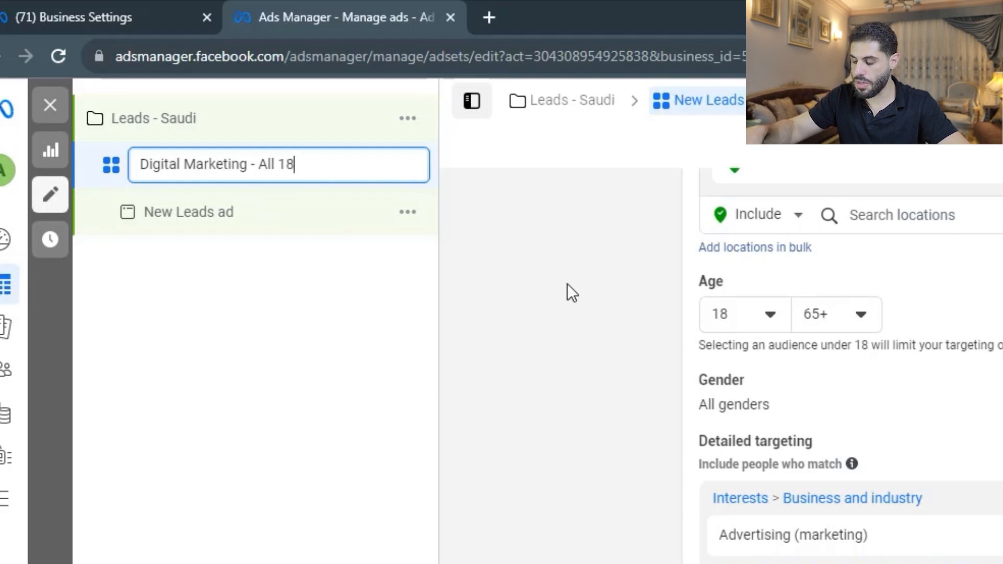
key(Return)
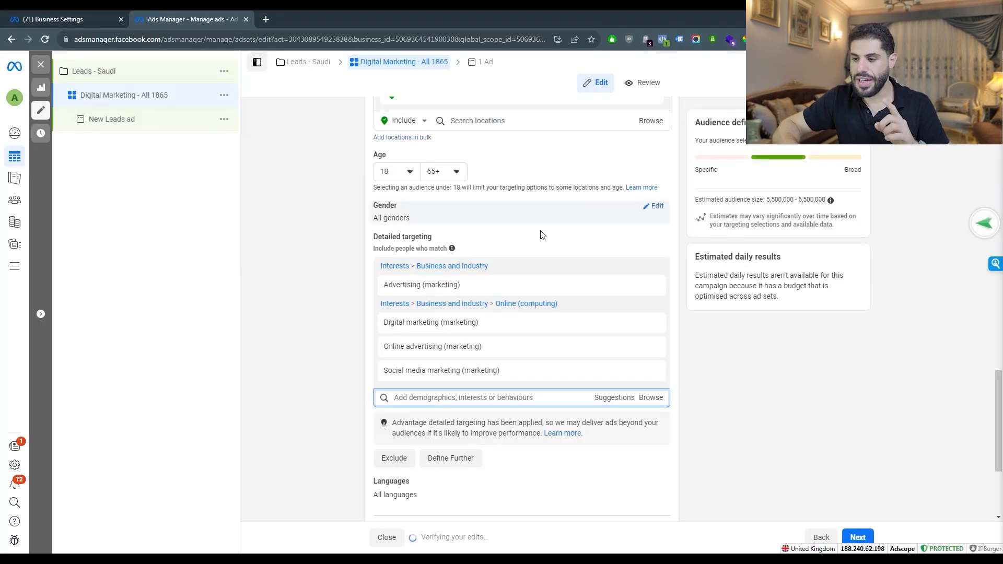
Narrow the audience's age range to 27–45 and check the estimated audience size.
scroll(490, 233, up, 1)
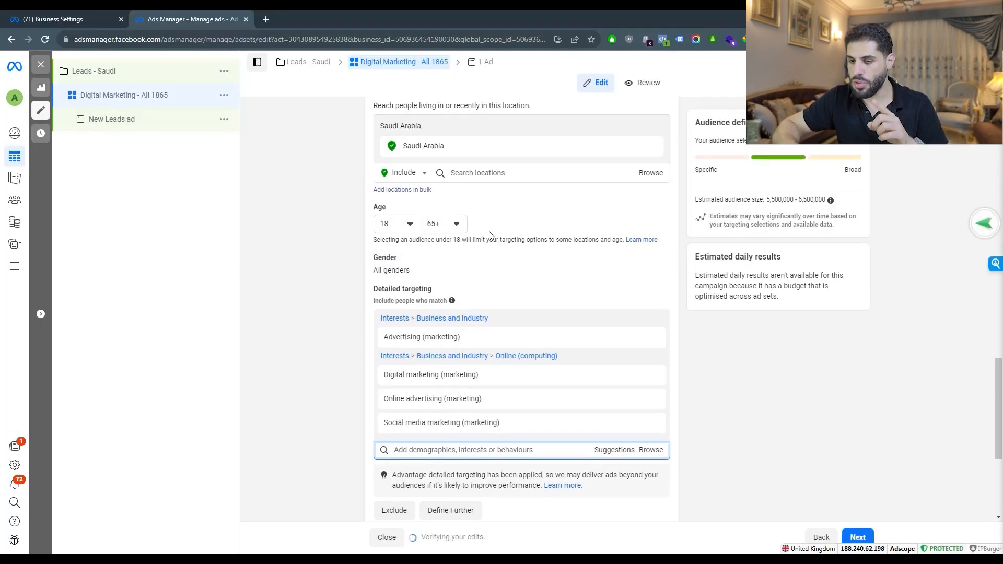
triple_click(793, 198)
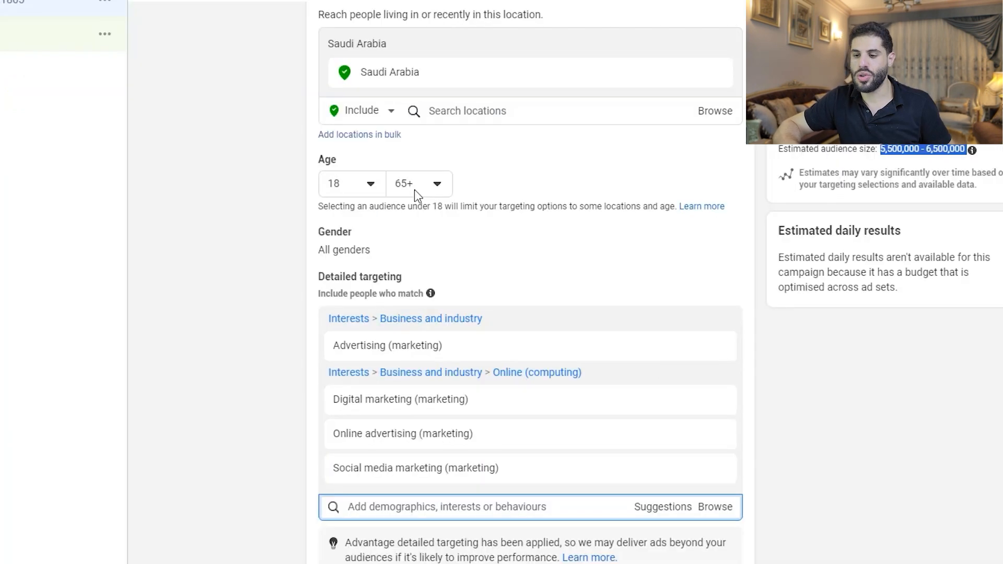
click(440, 228)
scroll(464, 313, up, 1)
scroll(449, 312, up, 6)
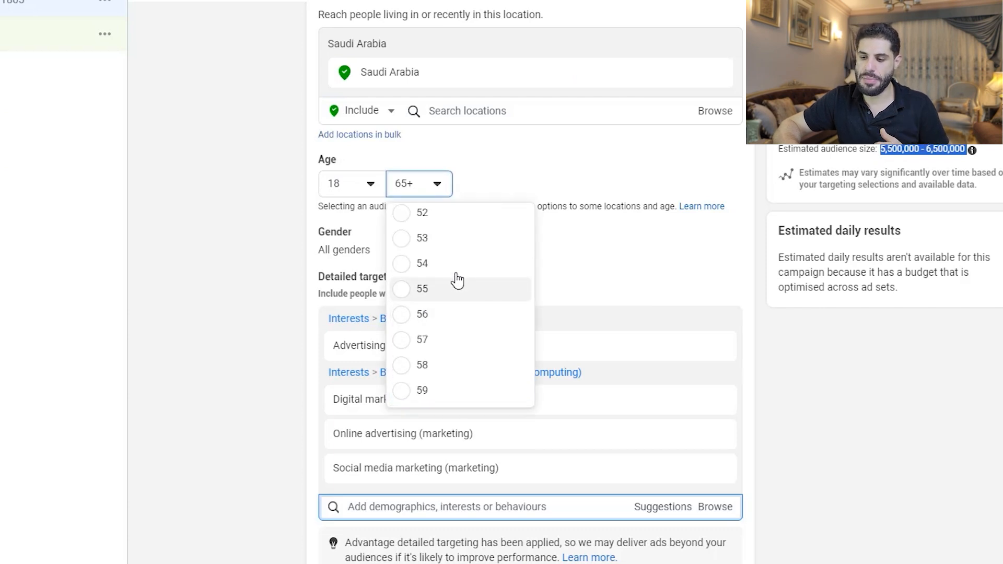
click(358, 188)
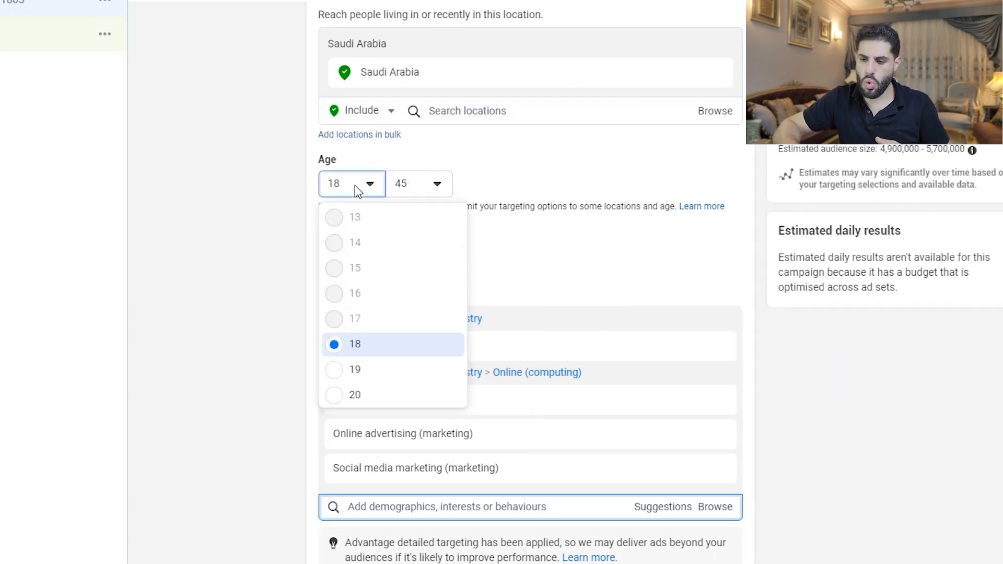
scroll(389, 278, down, 4)
key(Return)
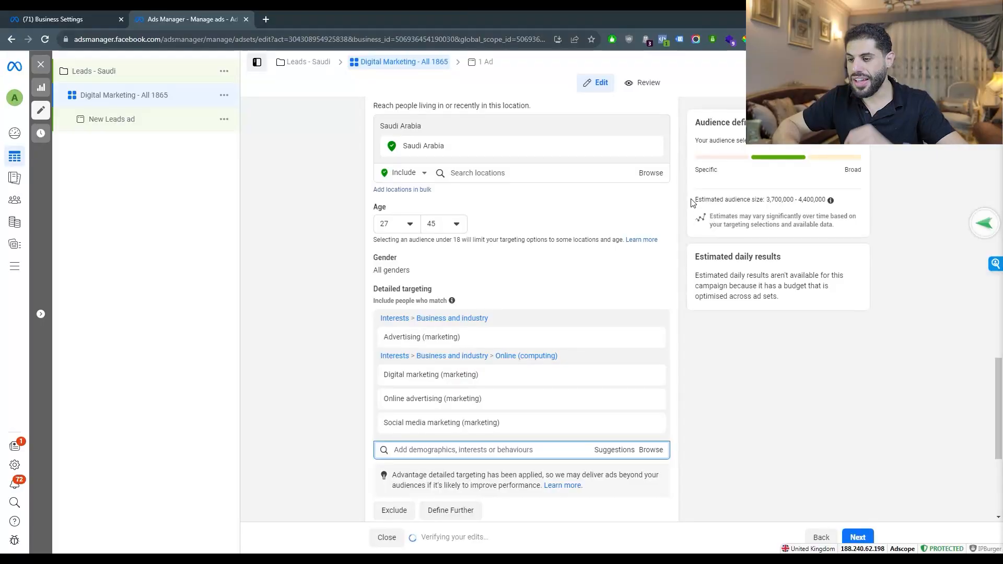
drag(692, 202, 830, 206)
click(904, 285)
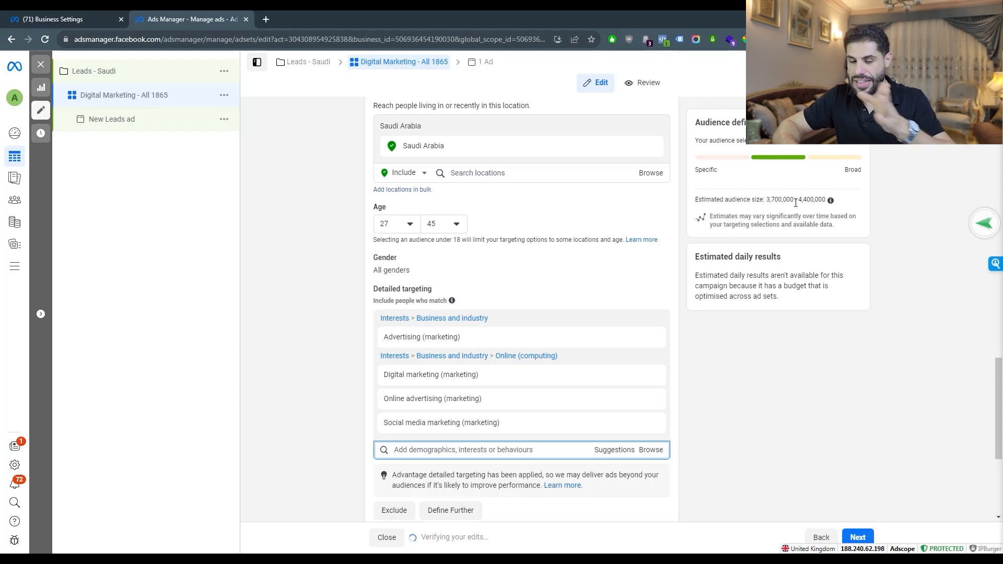
Update the ad set's name to "Digital Marketing - All 2745" to match the new age range.
scroll(416, 257, down, 2)
mouse_move(414, 299)
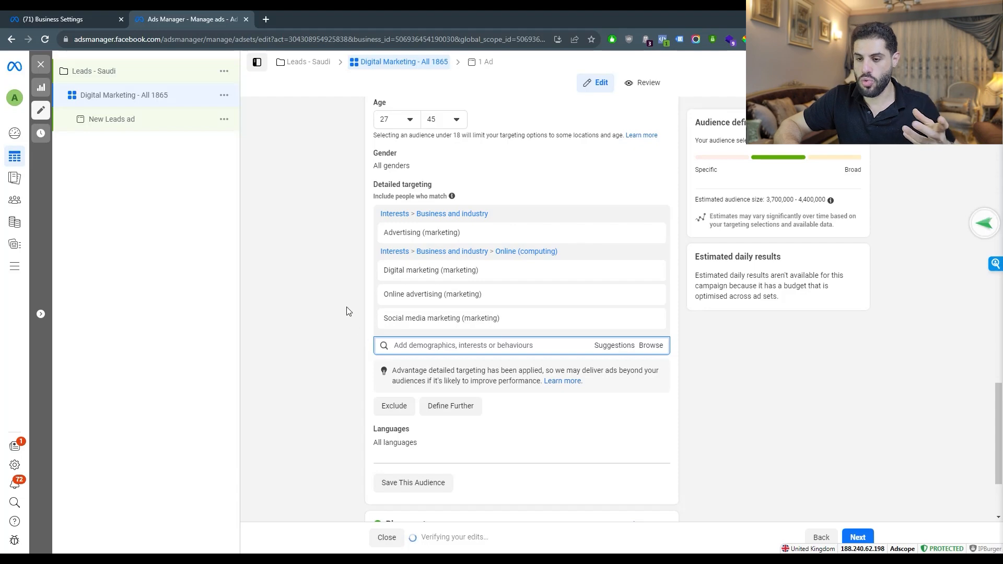
double_click(162, 95)
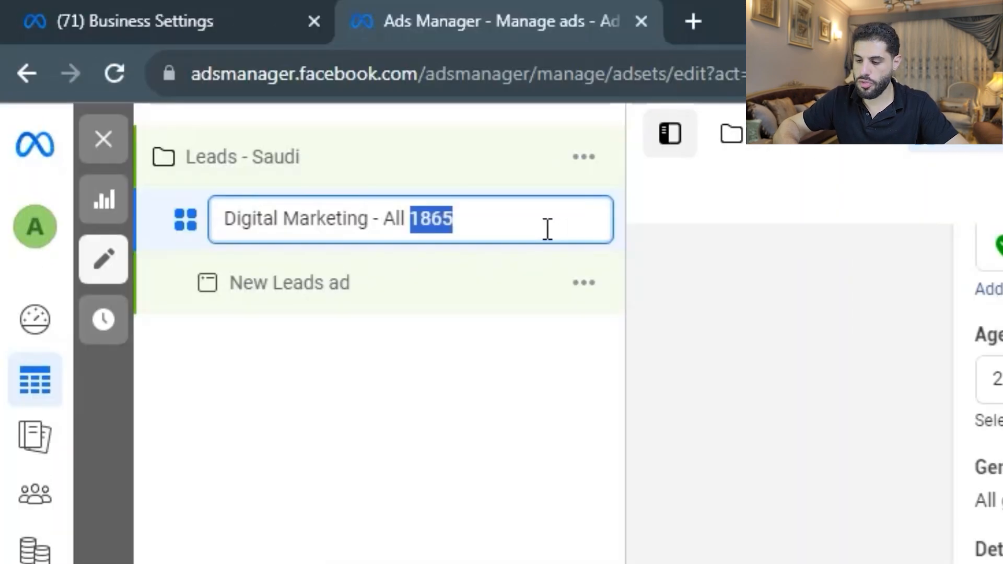
text(2745)
click(748, 512)
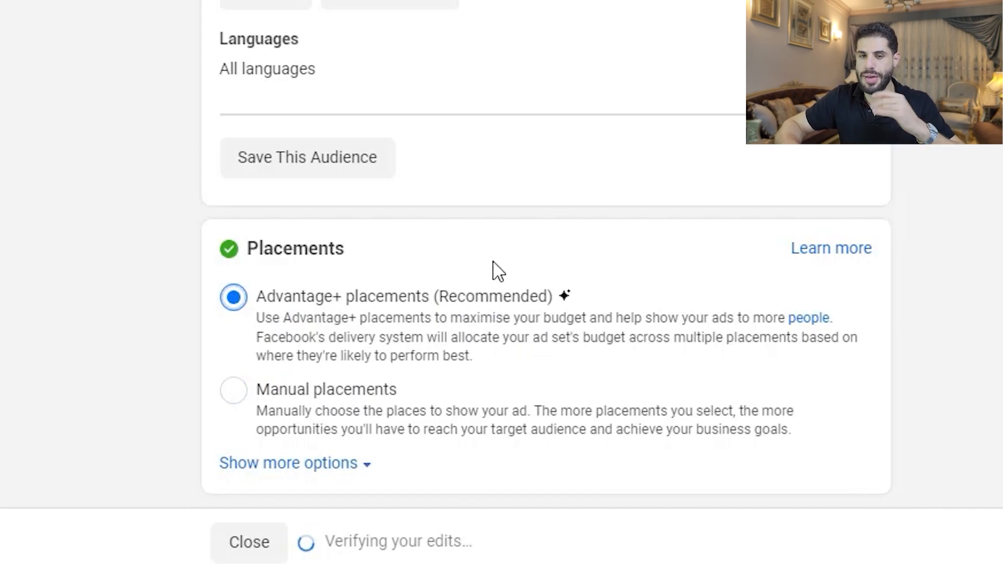
Switch to manual placements, exclude Facebook, Messenger and Audience Network so only Instagram remains, and review the audience size and selected placements.
click(313, 414)
scroll(78, 291, down, 5)
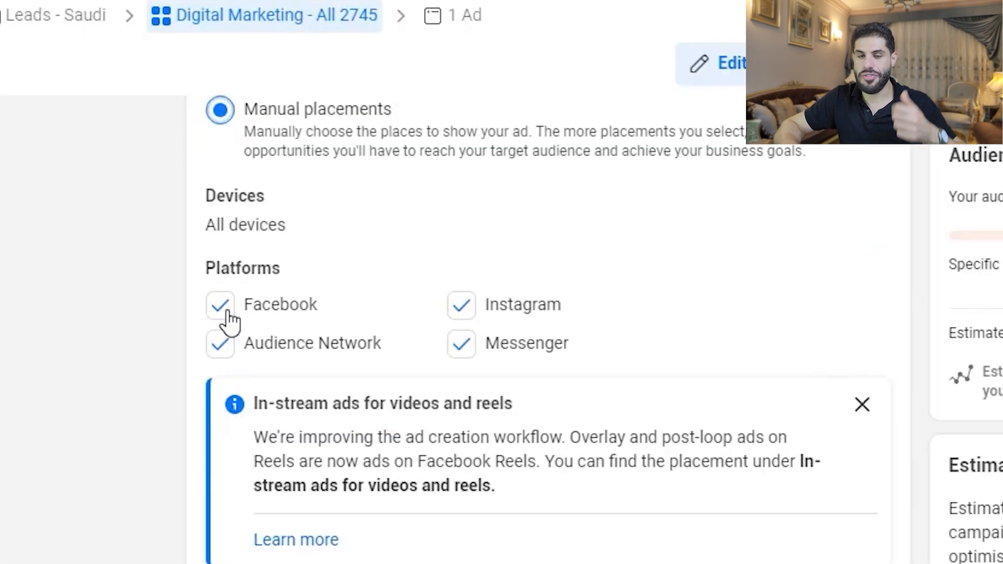
click(228, 319)
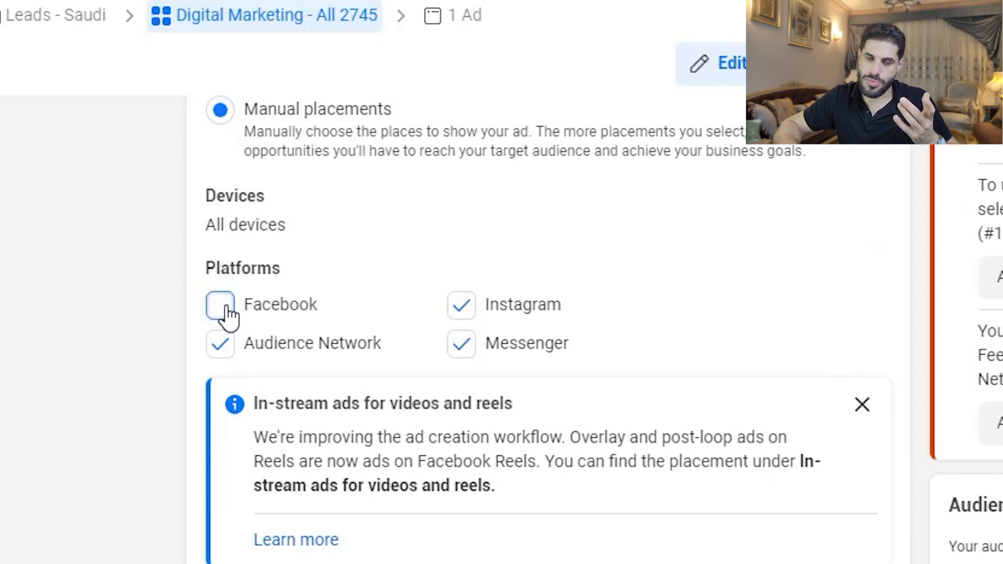
click(461, 347)
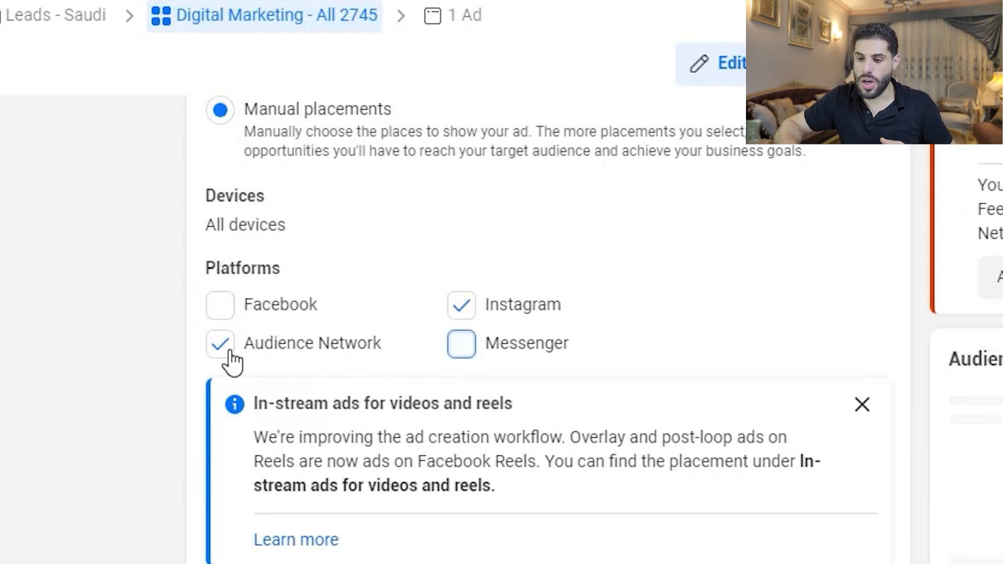
click(228, 352)
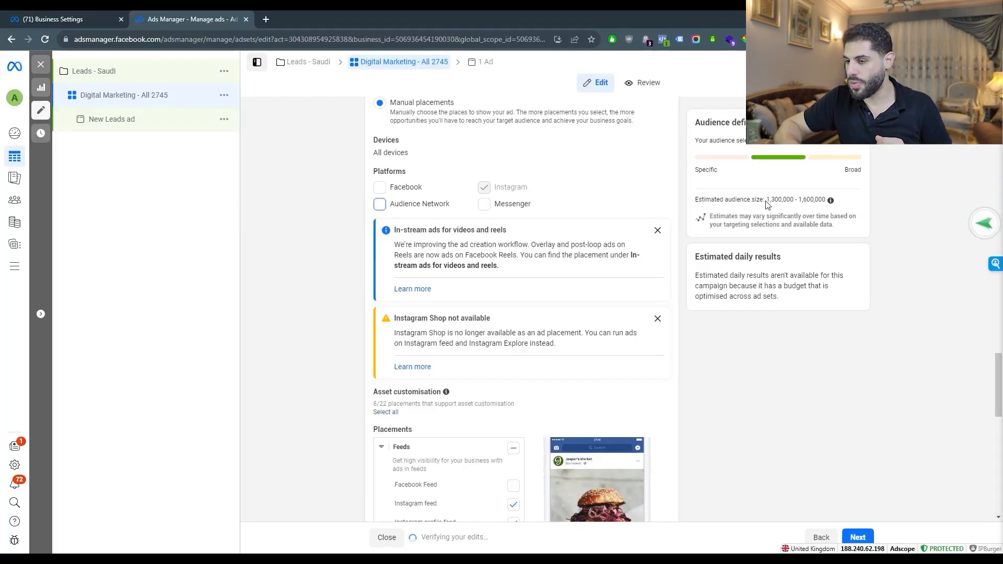
drag(767, 200, 823, 201)
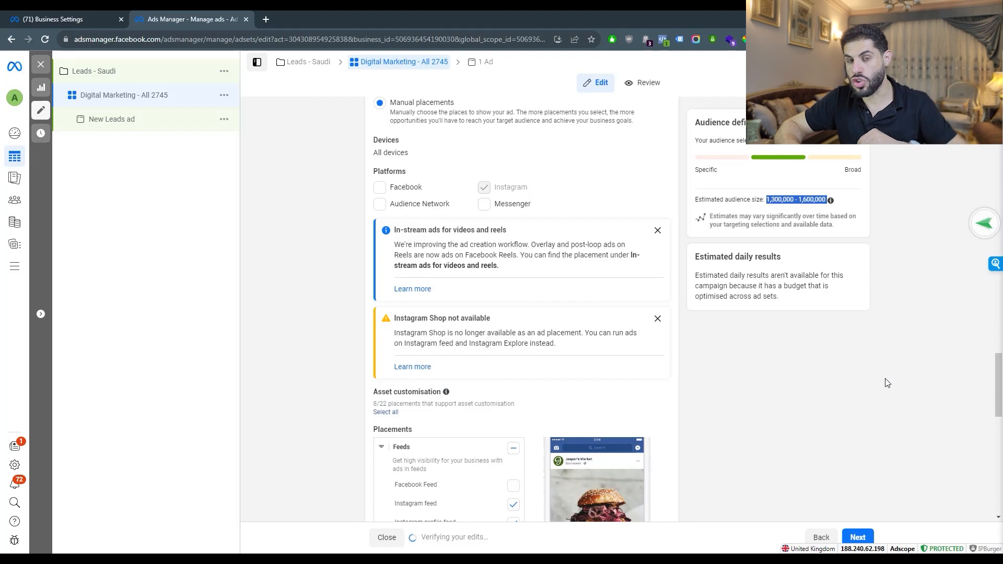
click(852, 370)
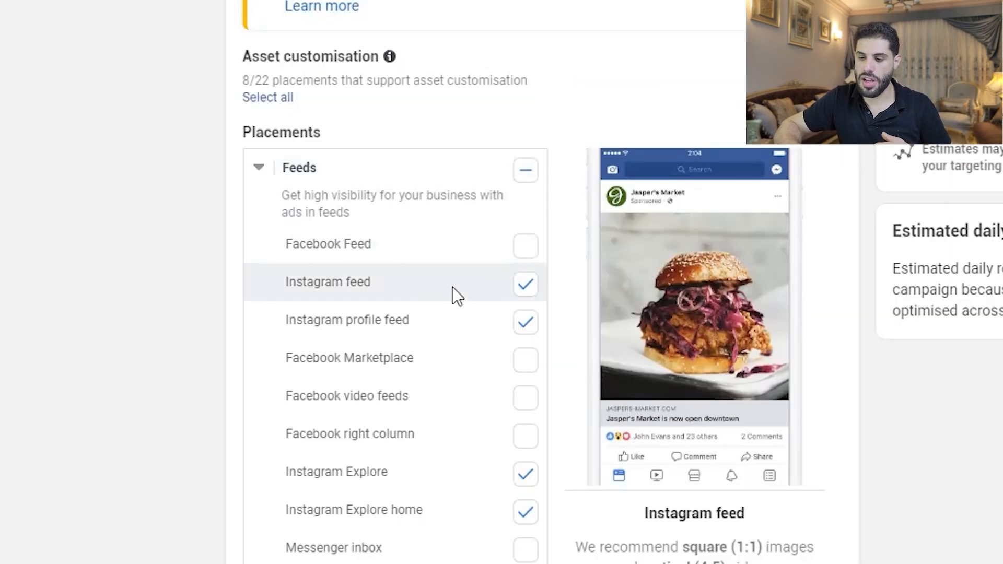
scroll(515, 313, down, 2)
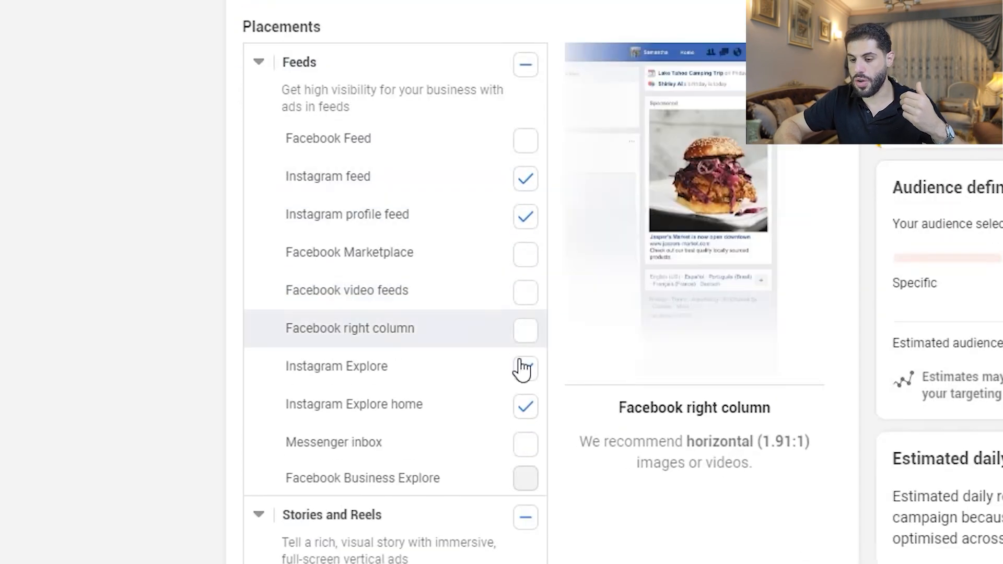
scroll(506, 298, down, 2)
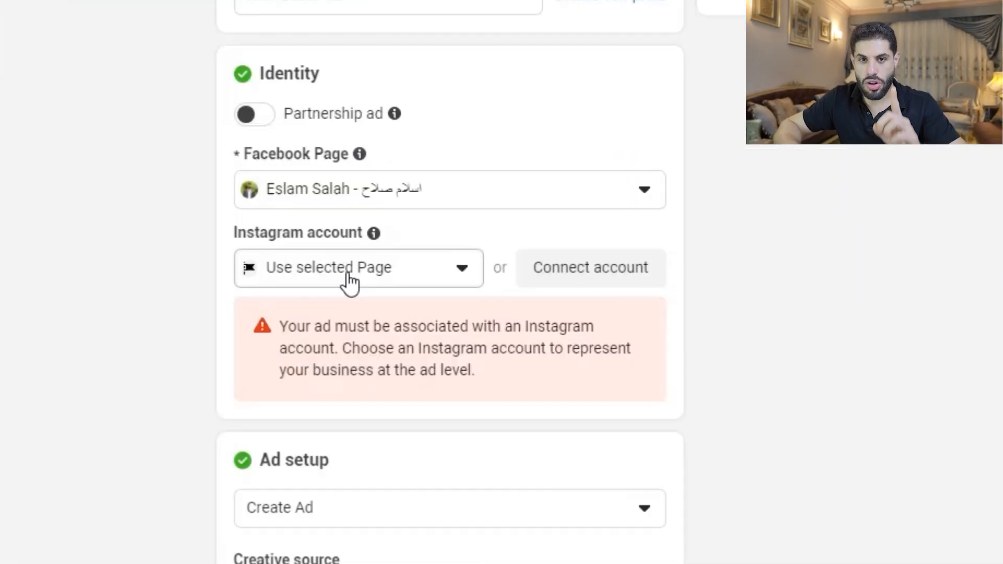
click(426, 271)
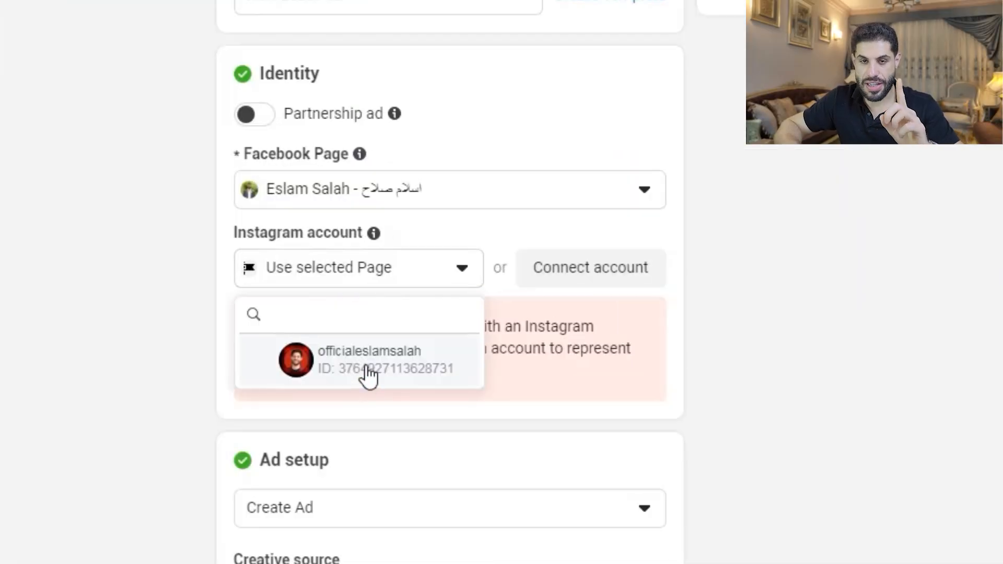
click(172, 352)
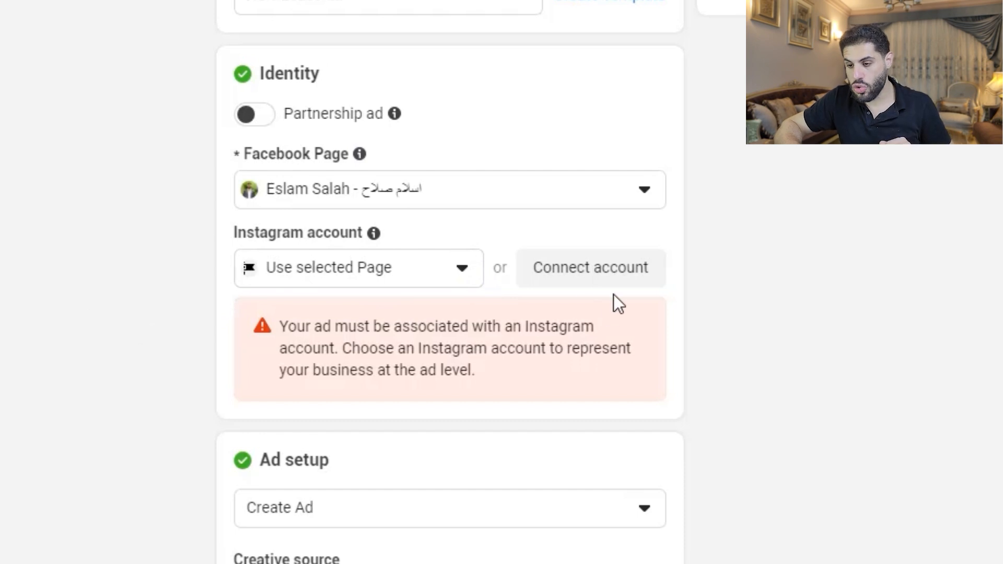
click(587, 277)
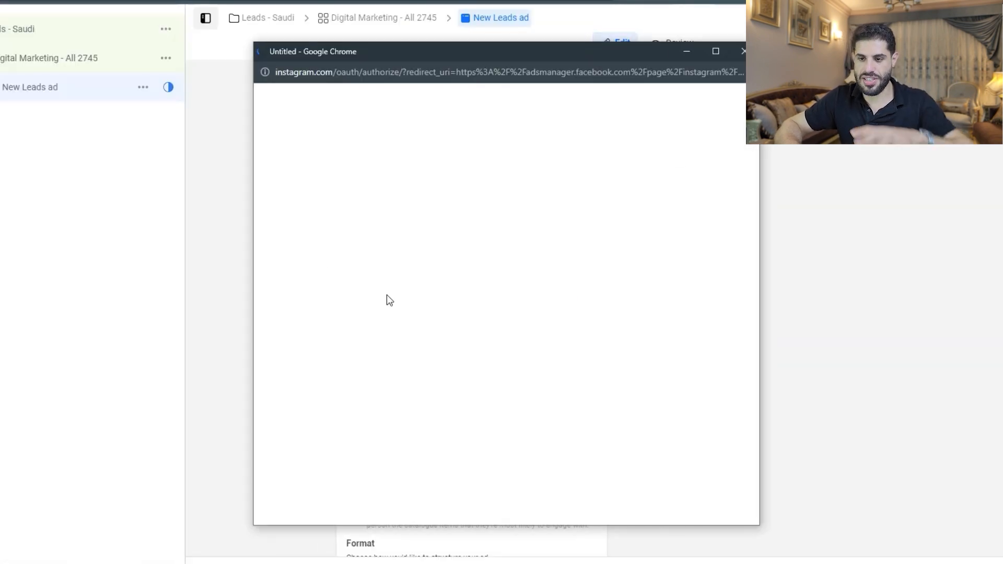
click(740, 52)
Choose the existing Instagram account as the ad's identity and turn on the ad preview.
click(434, 253)
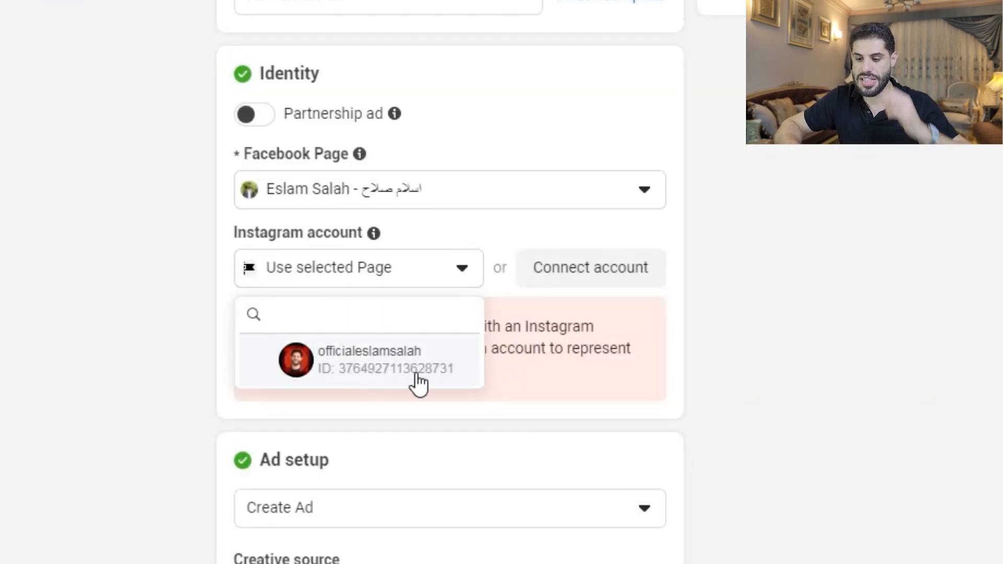
click(417, 374)
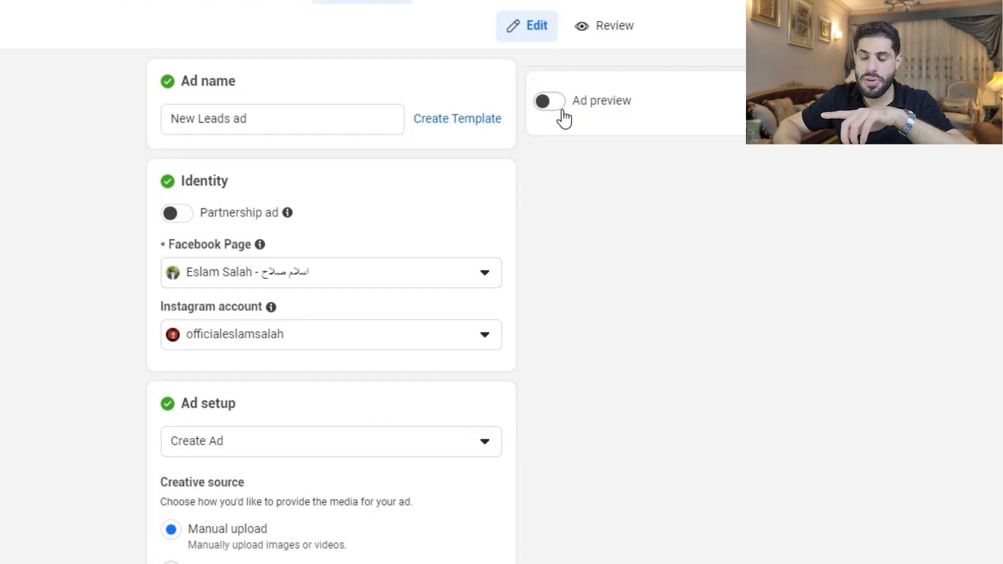
click(562, 111)
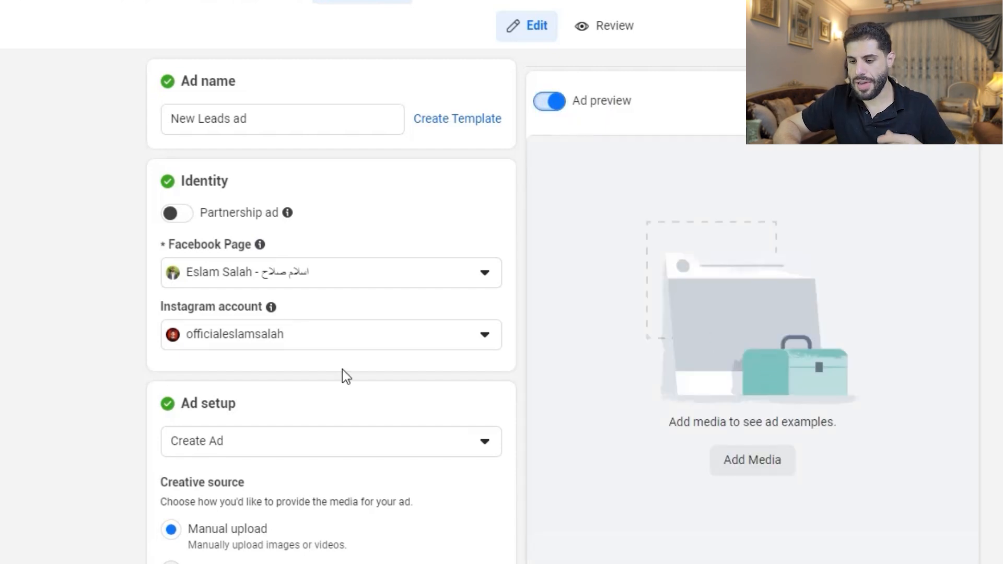
Set the ad to use an existing post and select the Instagram reel dated 1 Oct 2023 as its creative.
scroll(139, 352, down, 4)
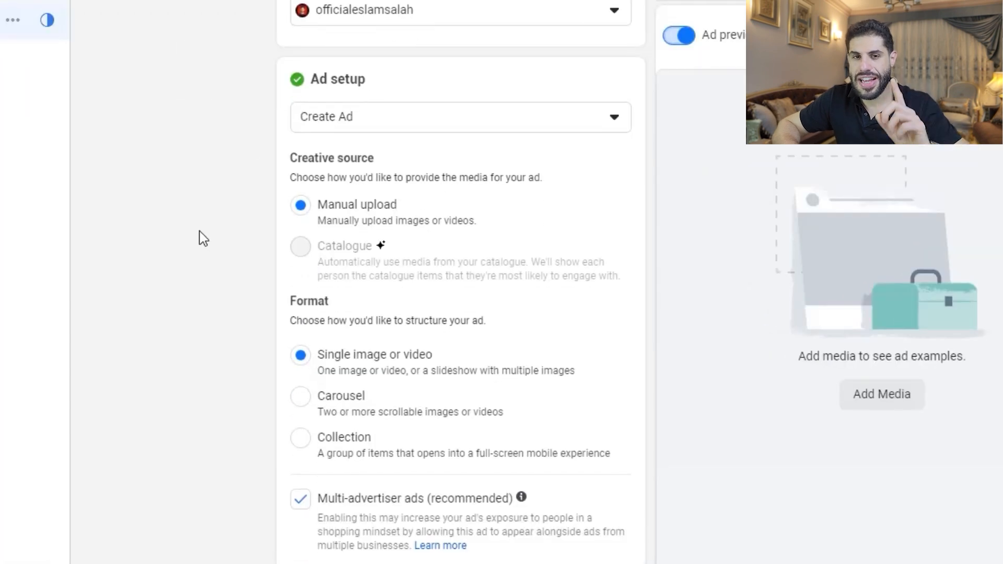
click(384, 127)
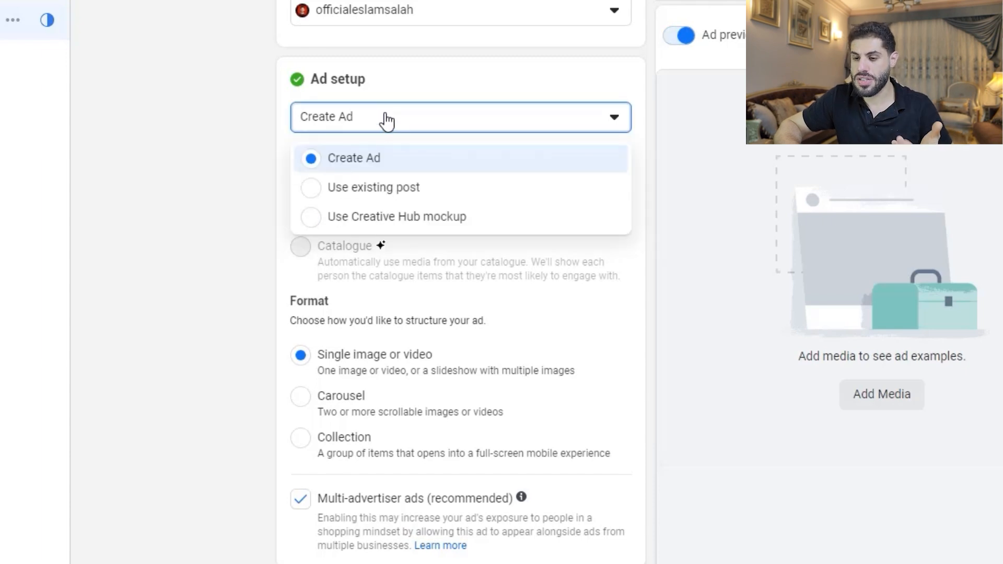
click(377, 200)
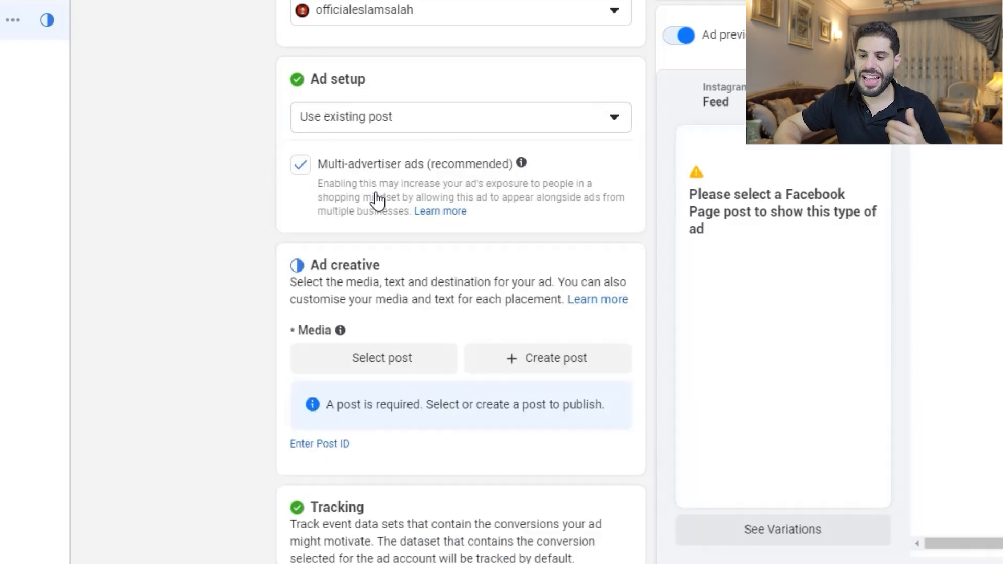
click(440, 372)
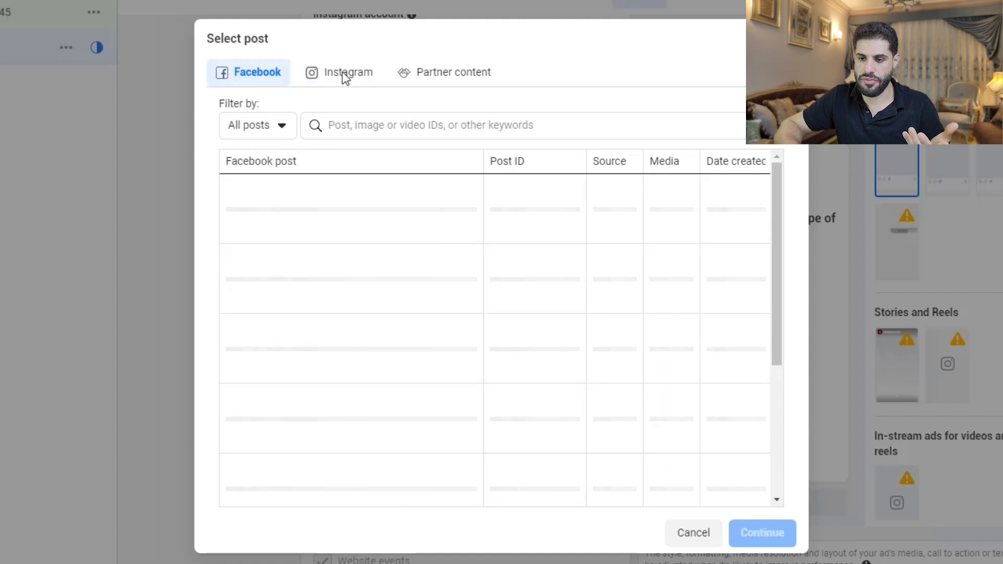
click(343, 73)
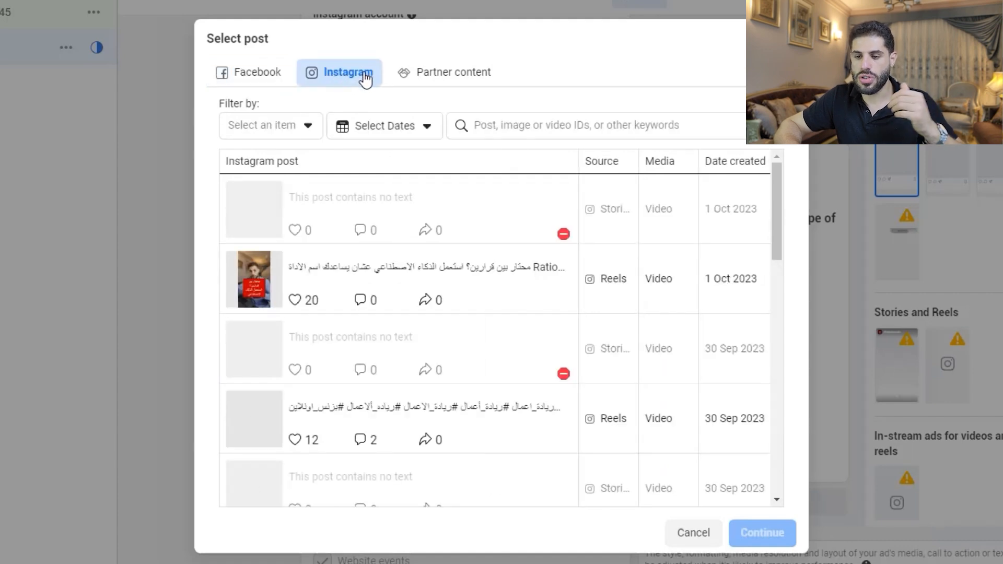
click(443, 293)
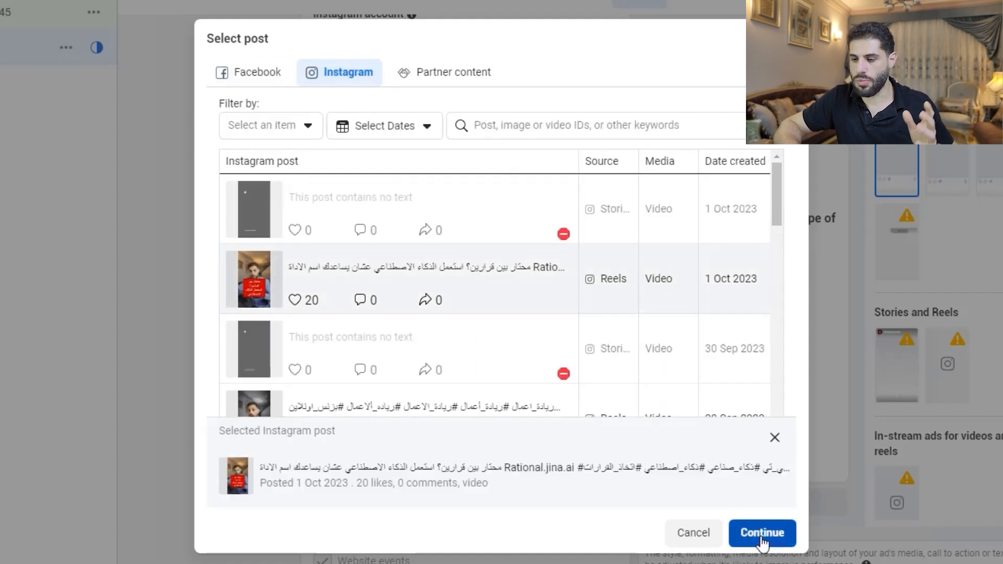
click(761, 534)
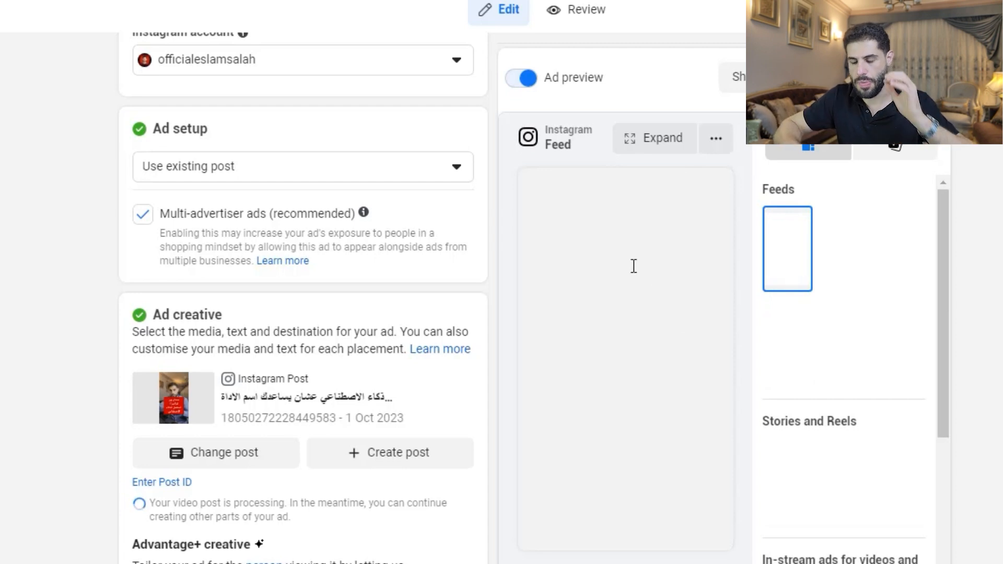
Switch the ad setup to Create Ad and turn off multi-advertiser ads.
click(272, 184)
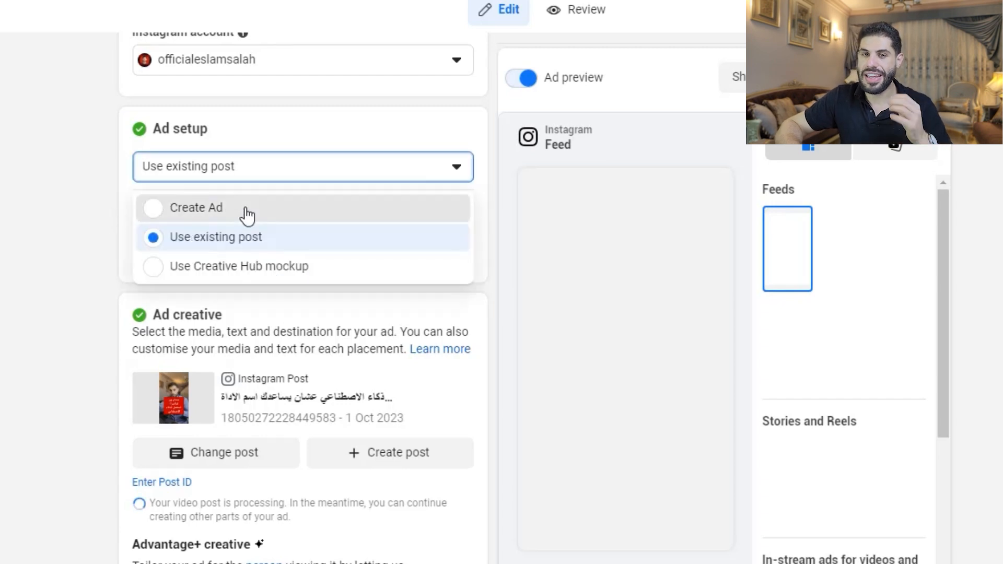
click(246, 215)
scroll(217, 199, down, 2)
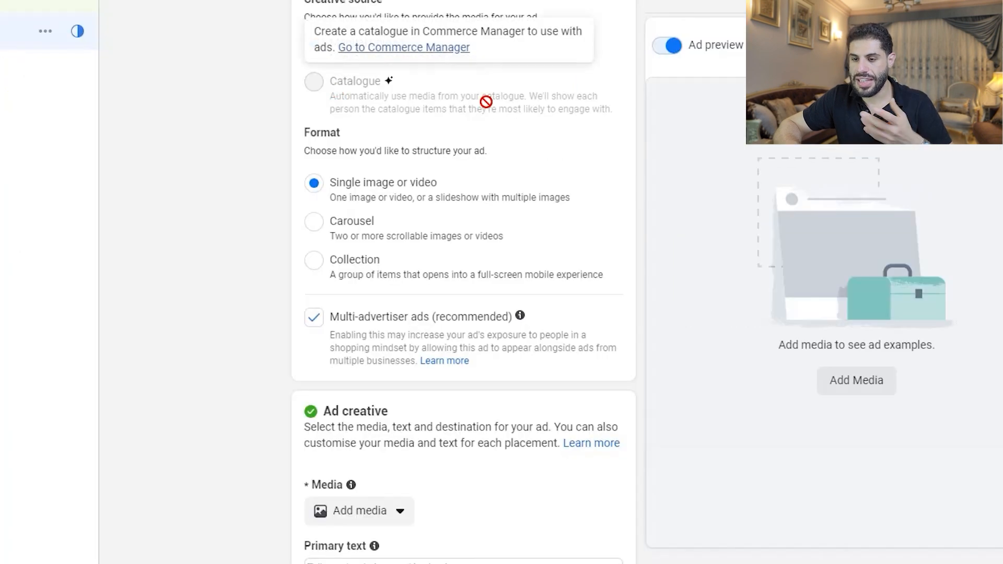
click(316, 321)
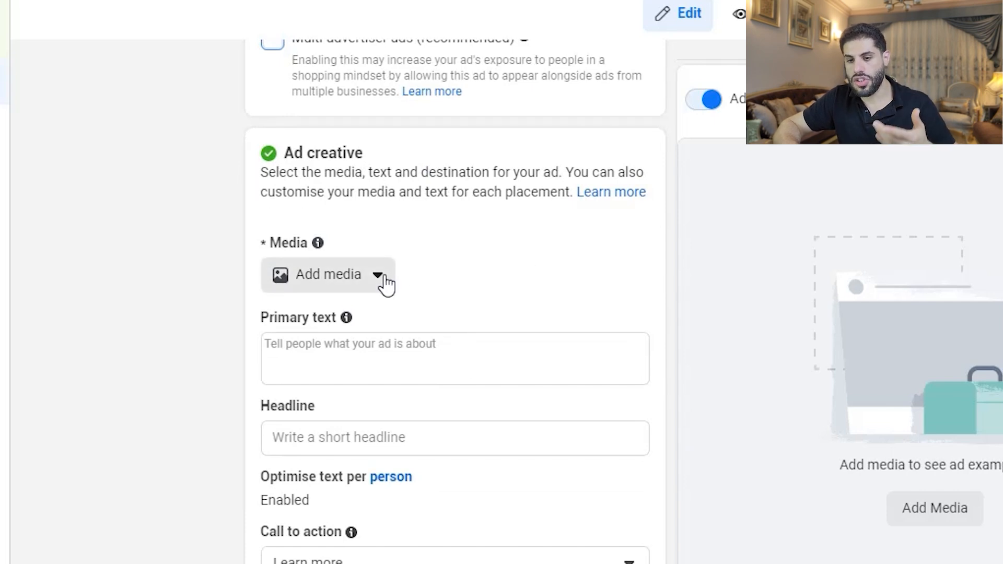
Add a video as the ad creative's media and keep its full length without trimming.
click(363, 286)
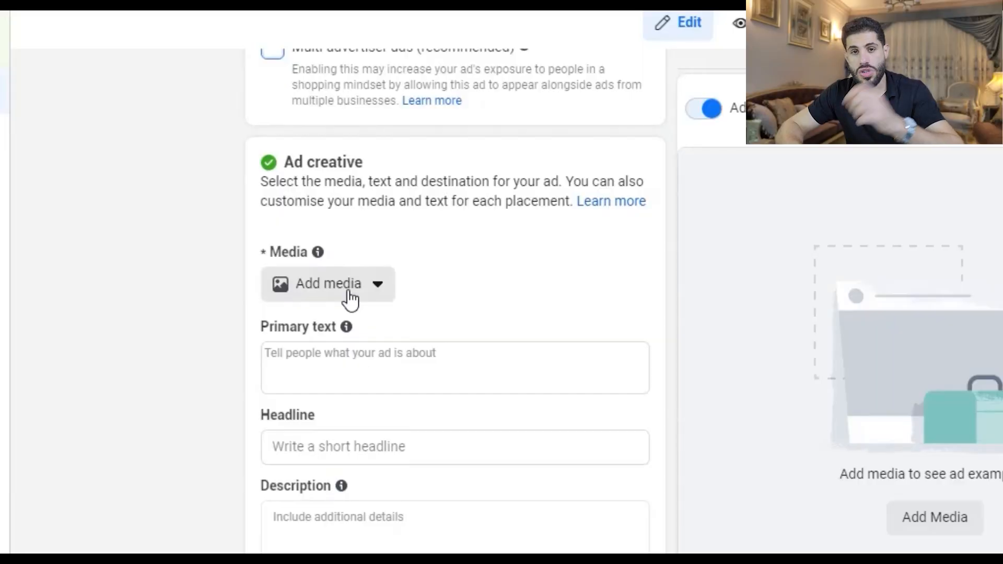
click(351, 301)
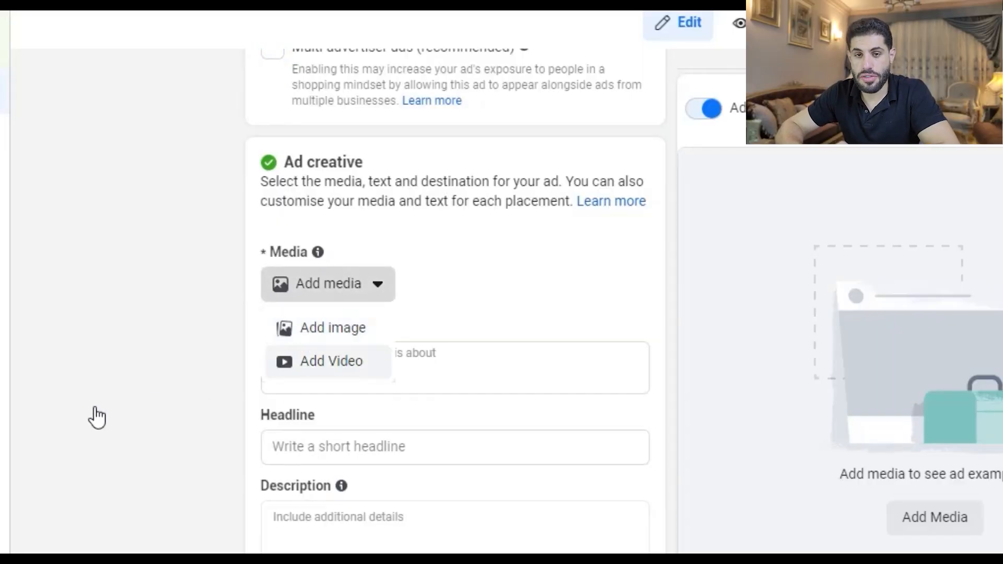
click(331, 360)
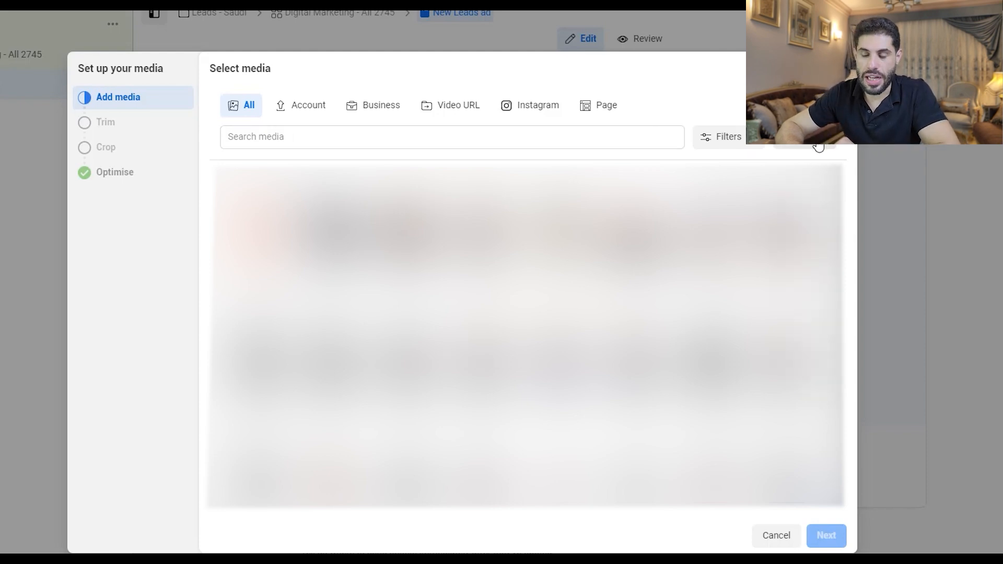
click(818, 147)
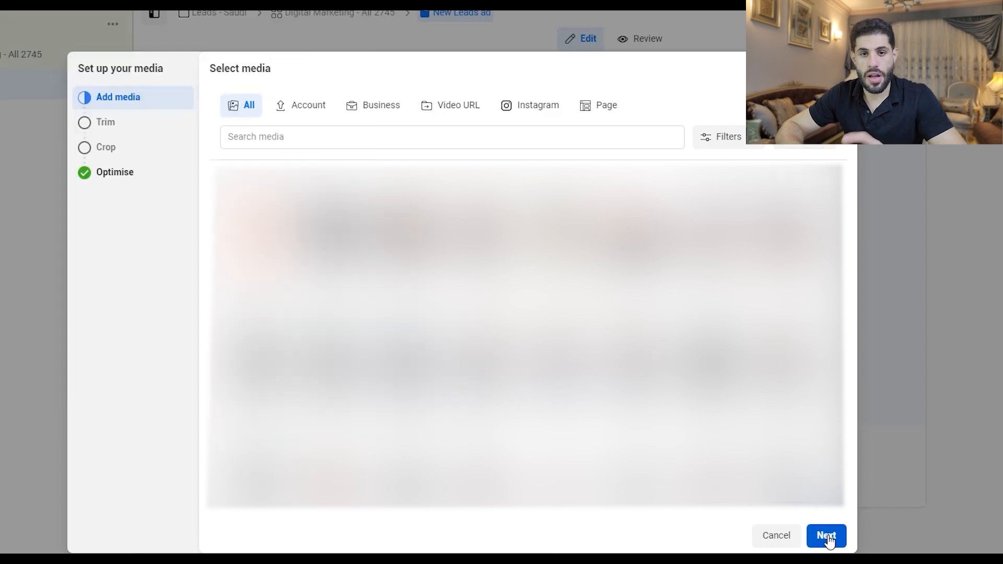
click(826, 536)
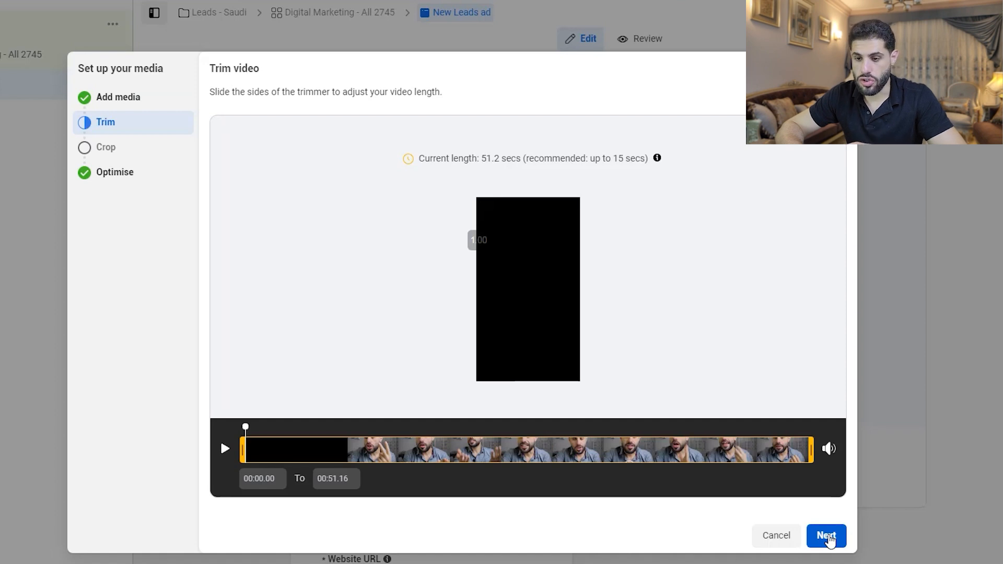
click(827, 536)
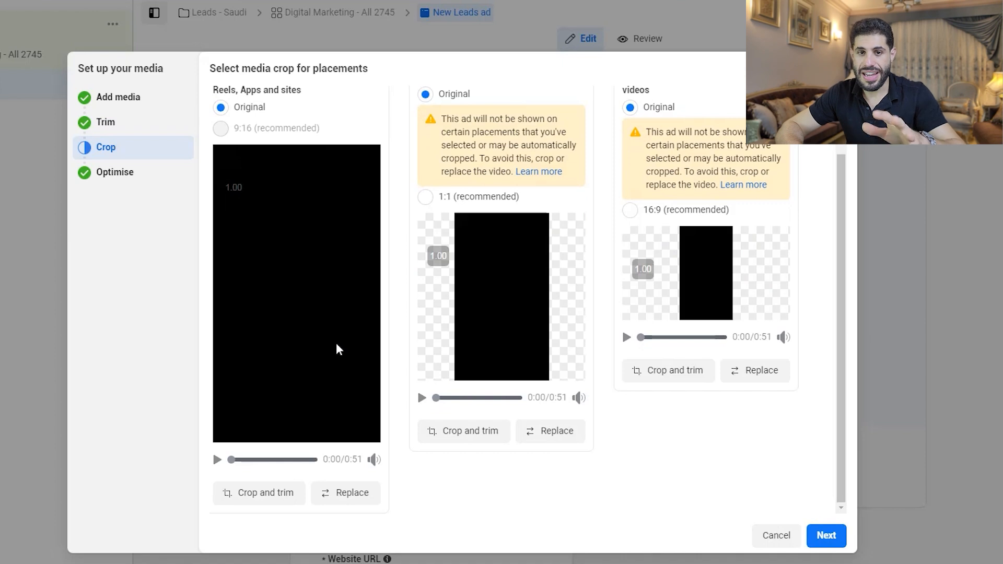
Try the 1:1 crop for the Feeds placement, preview it muted, and return to the original crop.
scroll(339, 348, up, 2)
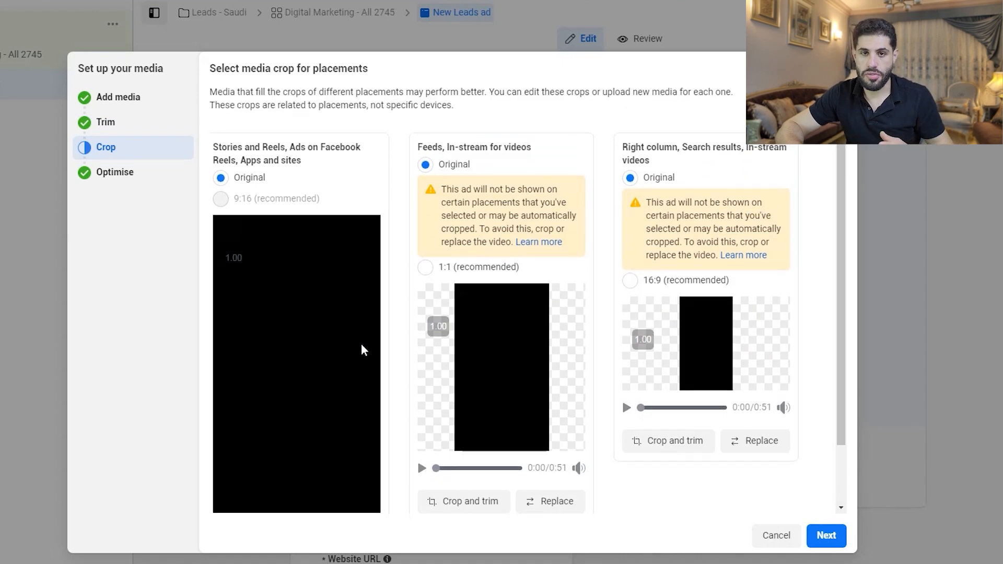
scroll(362, 345, down, 2)
scroll(361, 347, up, 2)
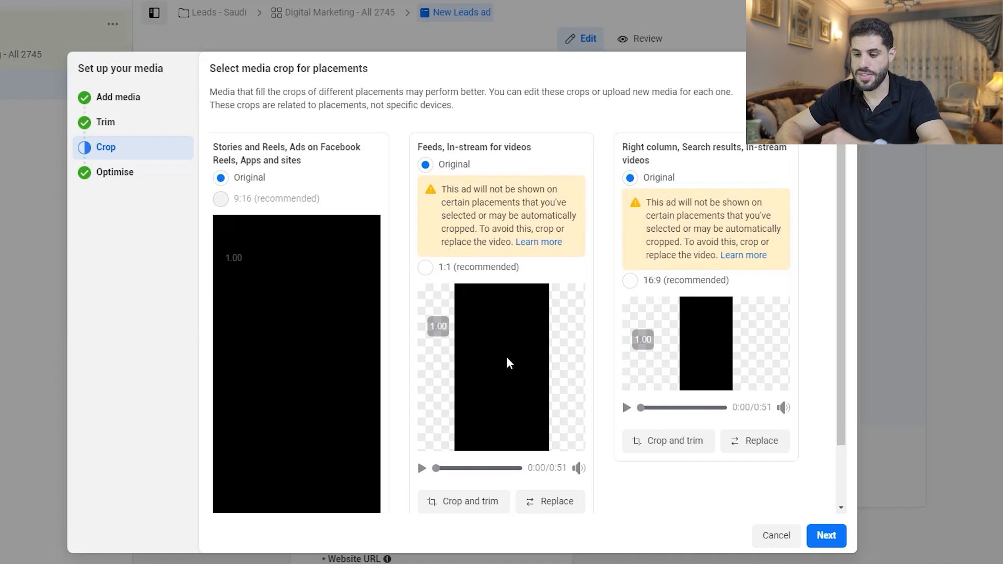
scroll(470, 261, down, 2)
click(425, 206)
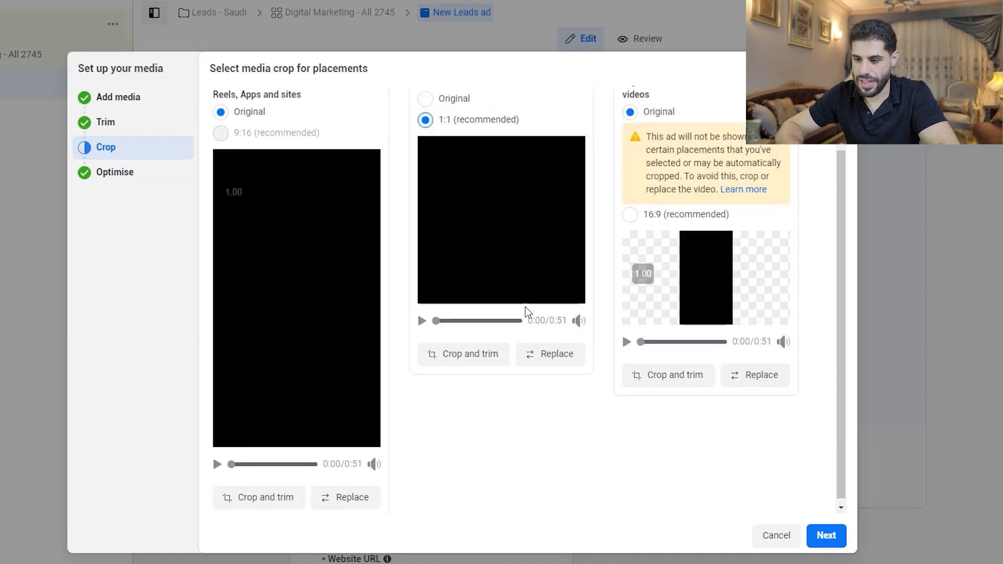
click(578, 321)
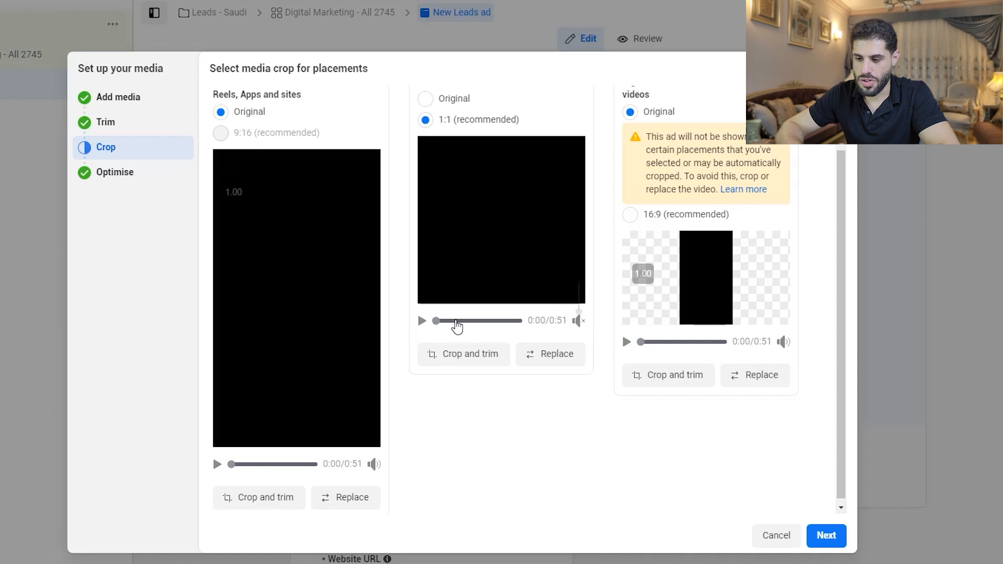
click(421, 321)
scroll(455, 267, up, 2)
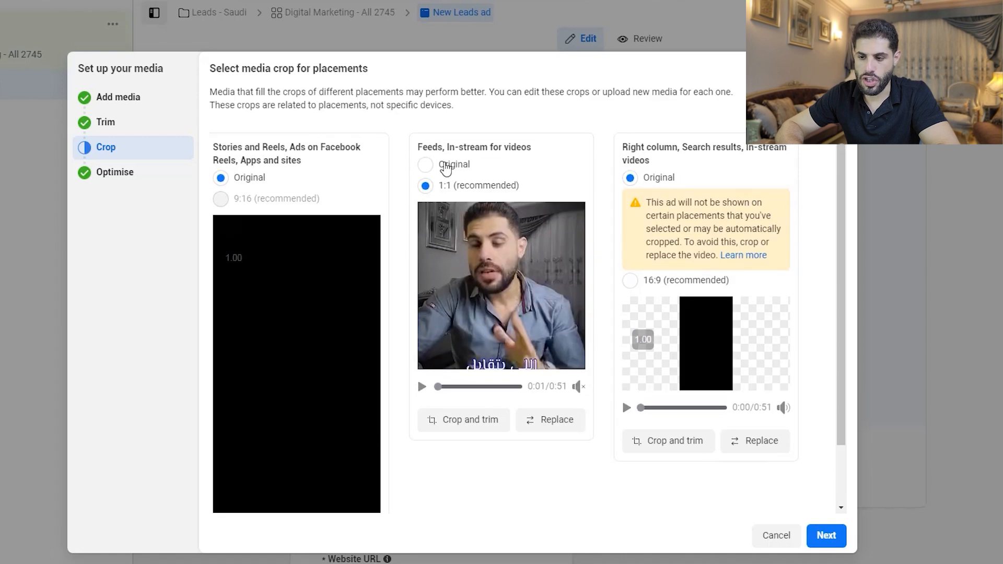
click(446, 166)
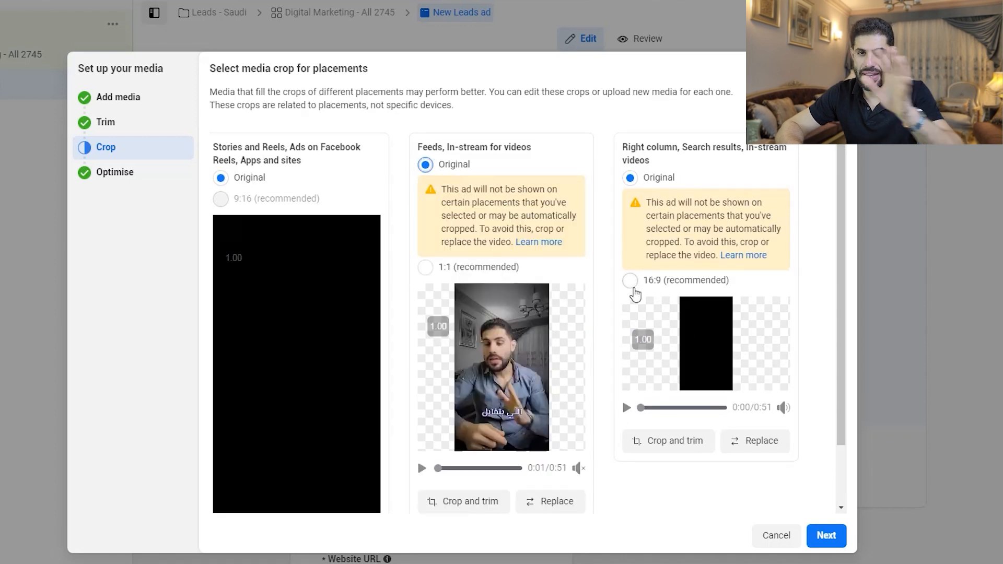
Keep the original crop for every placement and finish the media setup with all Advantage+ optimisations on.
scroll(788, 432, down, 1)
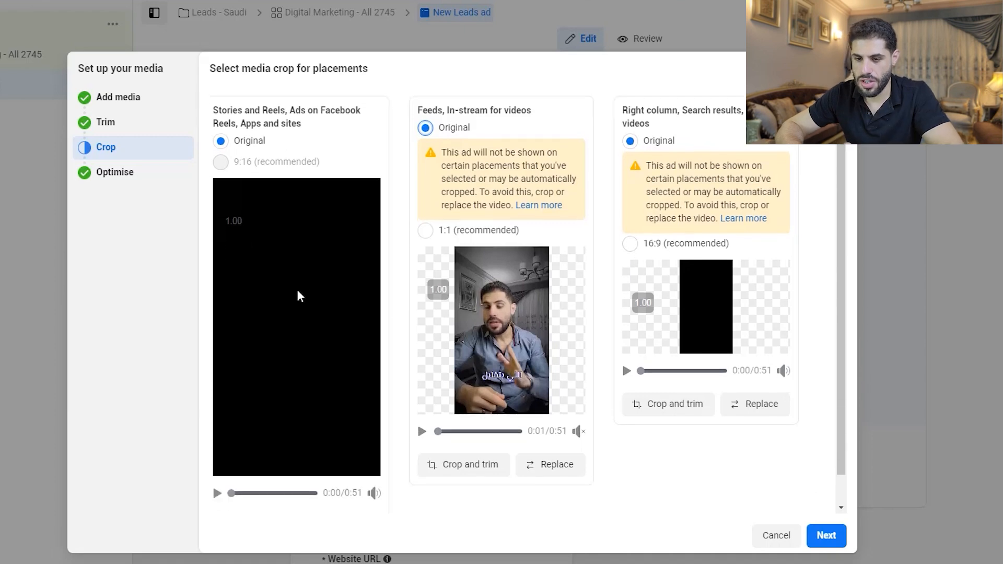
scroll(605, 340, up, 1)
scroll(388, 284, down, 2)
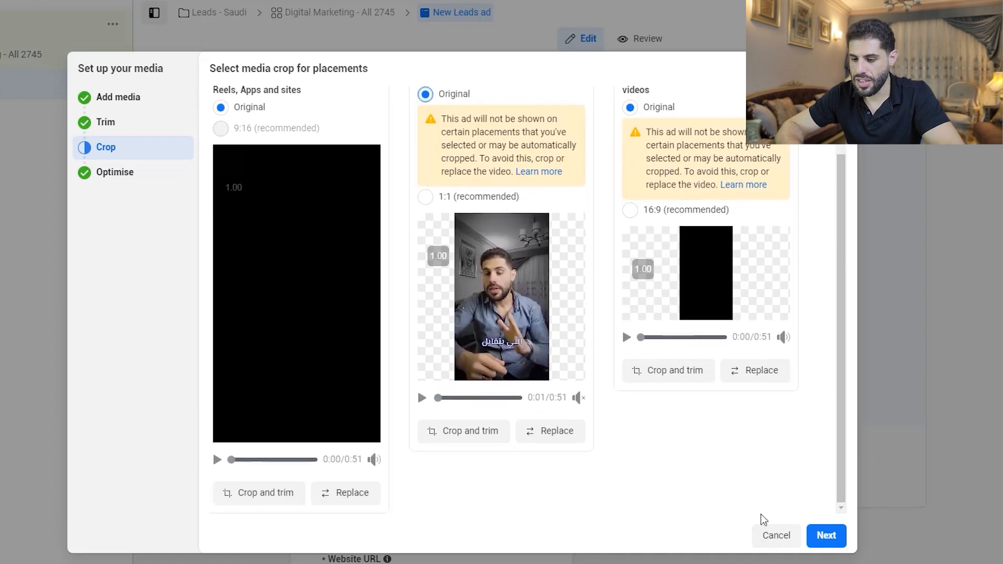
click(828, 534)
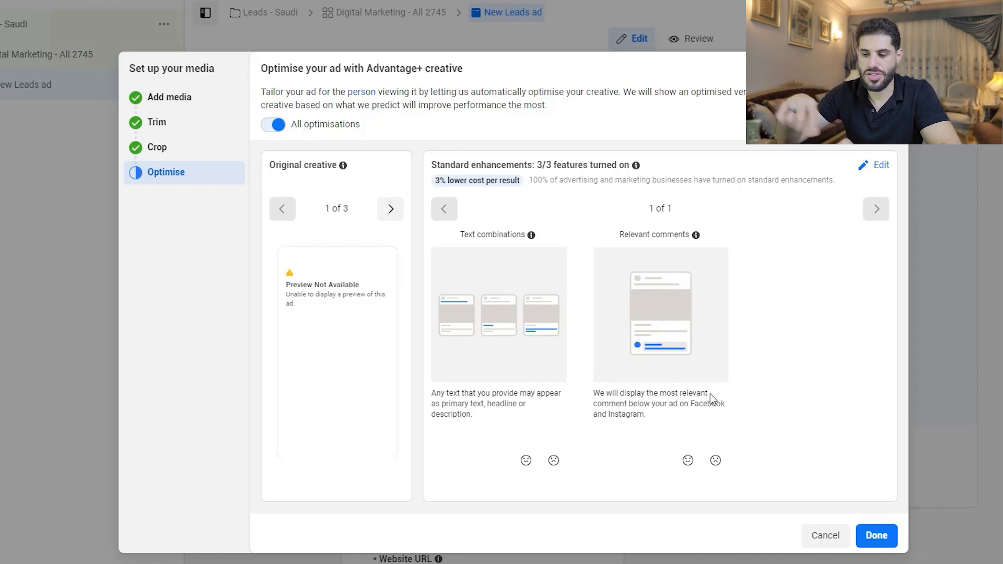
click(876, 535)
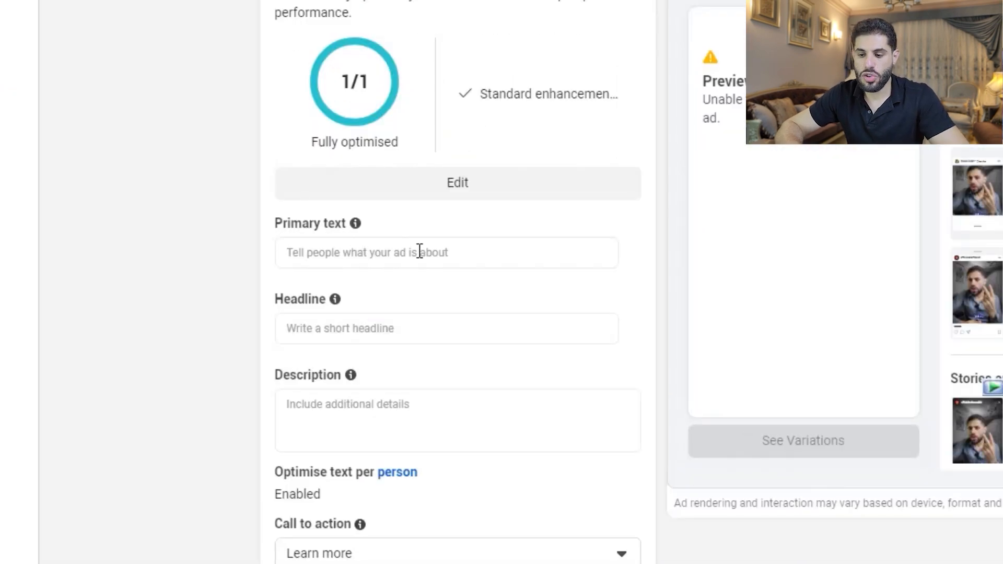
click(419, 251)
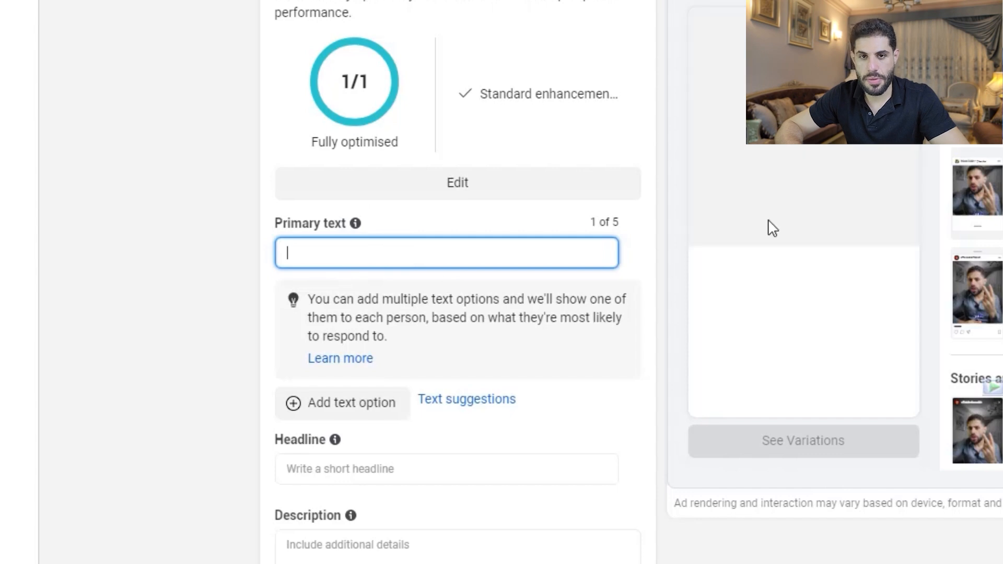
key(ctrl+v)
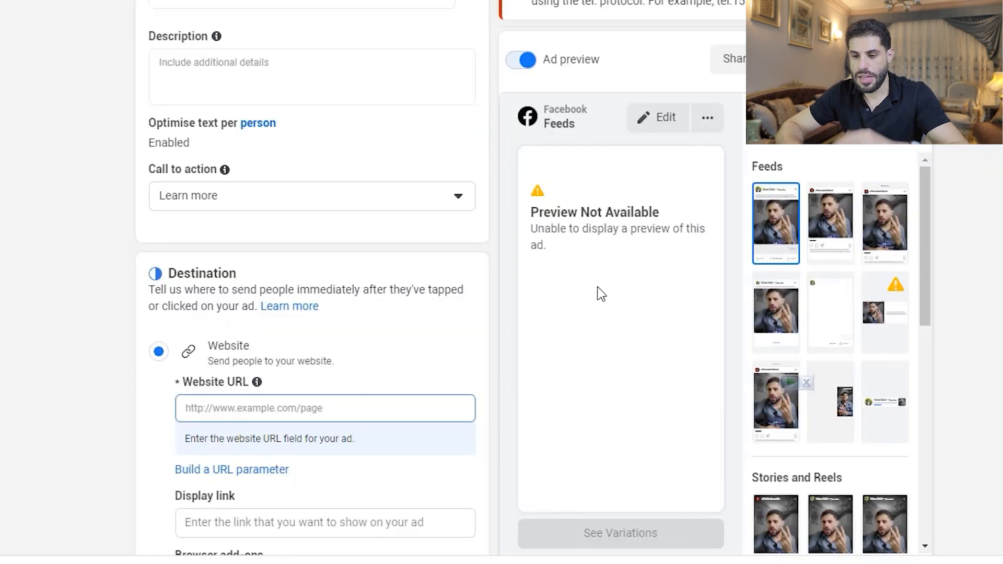
scroll(483, 259, up, 4)
scroll(286, 52, up, 1)
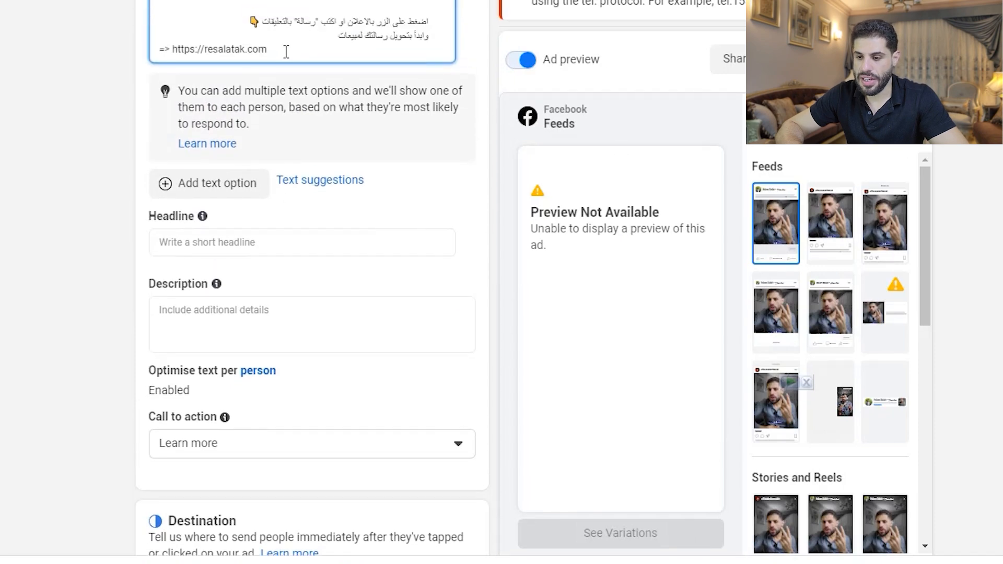
scroll(340, 246, down, 10)
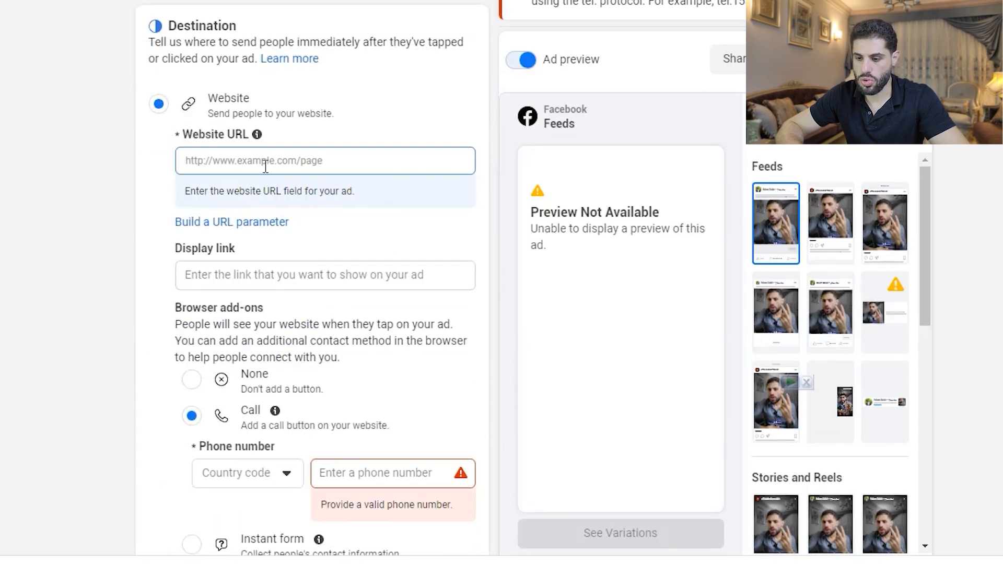
click(82, 277)
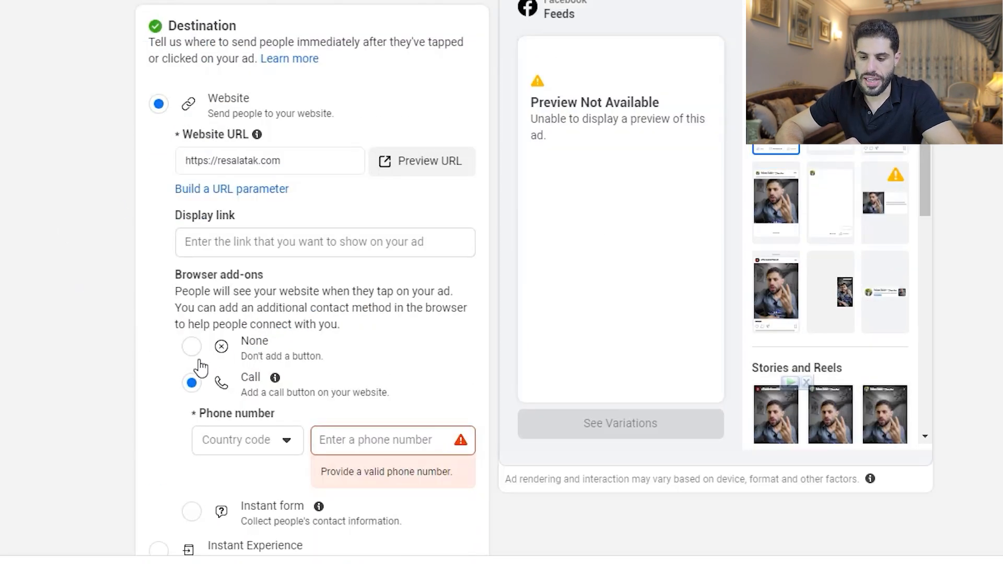
click(191, 346)
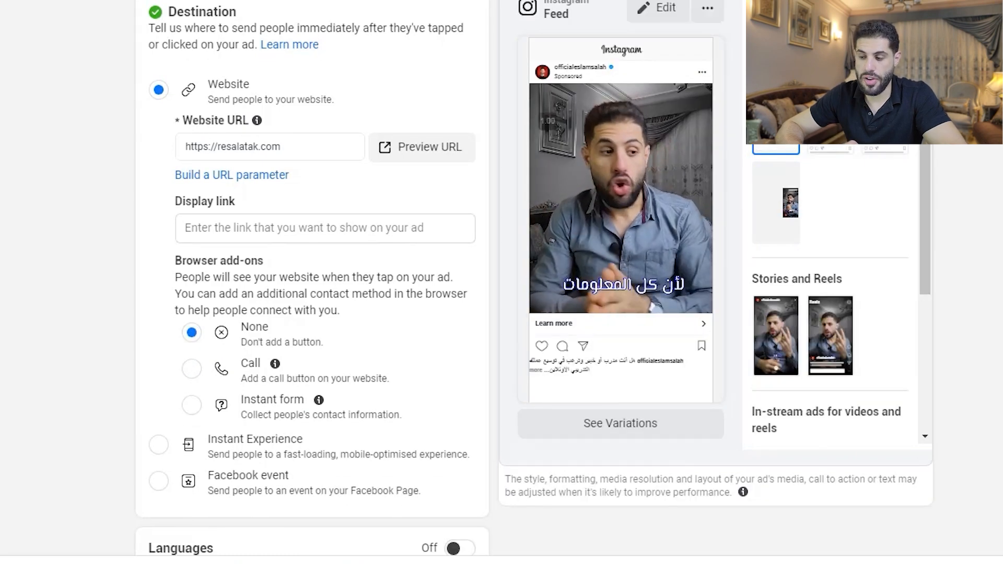
Set the ad's call to action to Sign Up.
scroll(308, 264, up, 5)
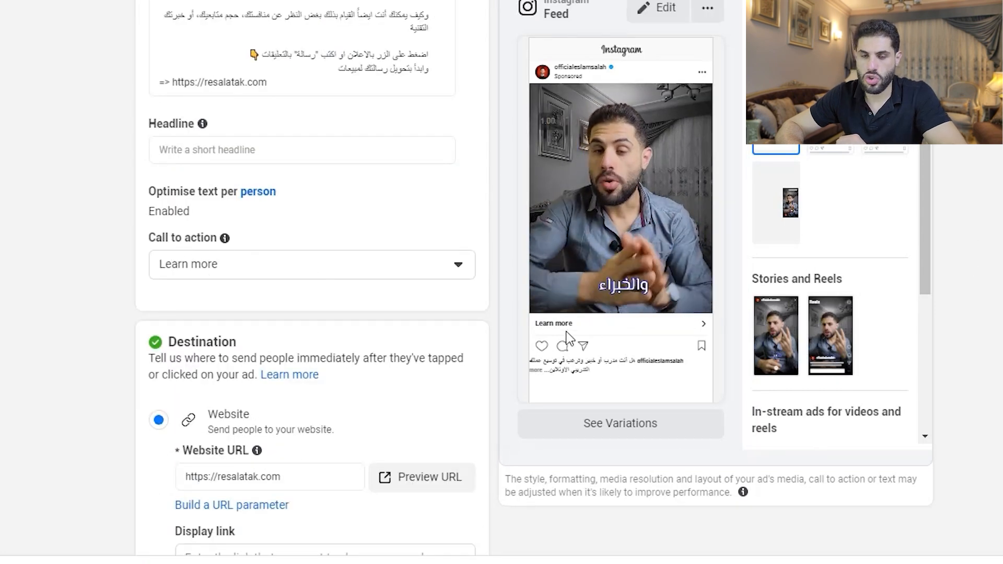
click(266, 267)
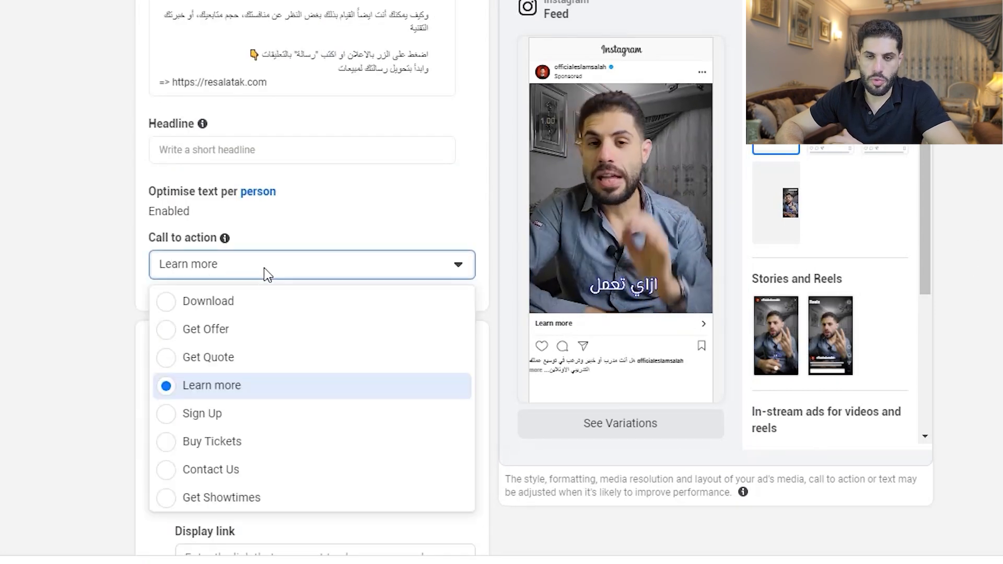
scroll(282, 321, down, 3)
scroll(295, 333, up, 2)
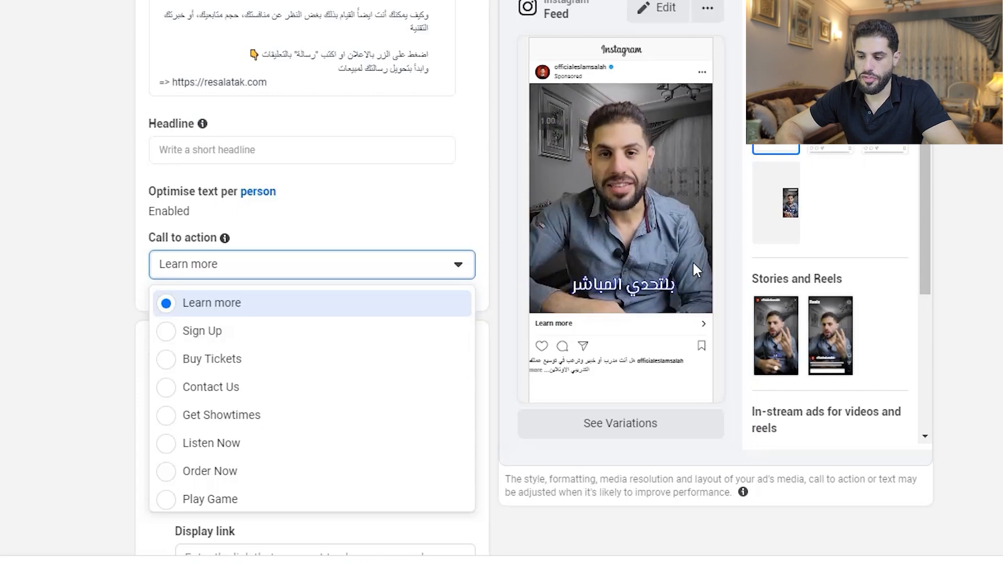
click(206, 337)
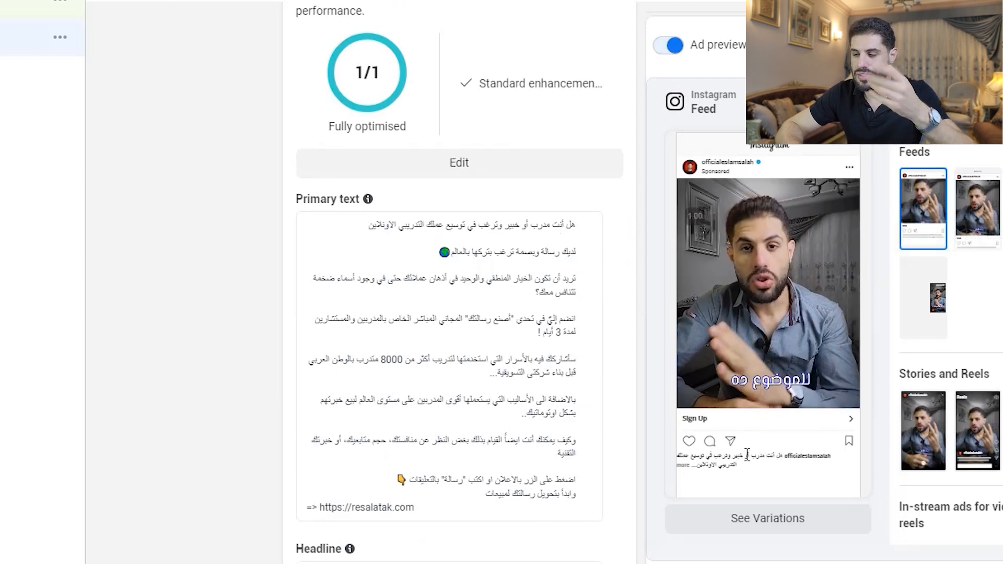
drag(351, 228, 581, 227)
click(522, 276)
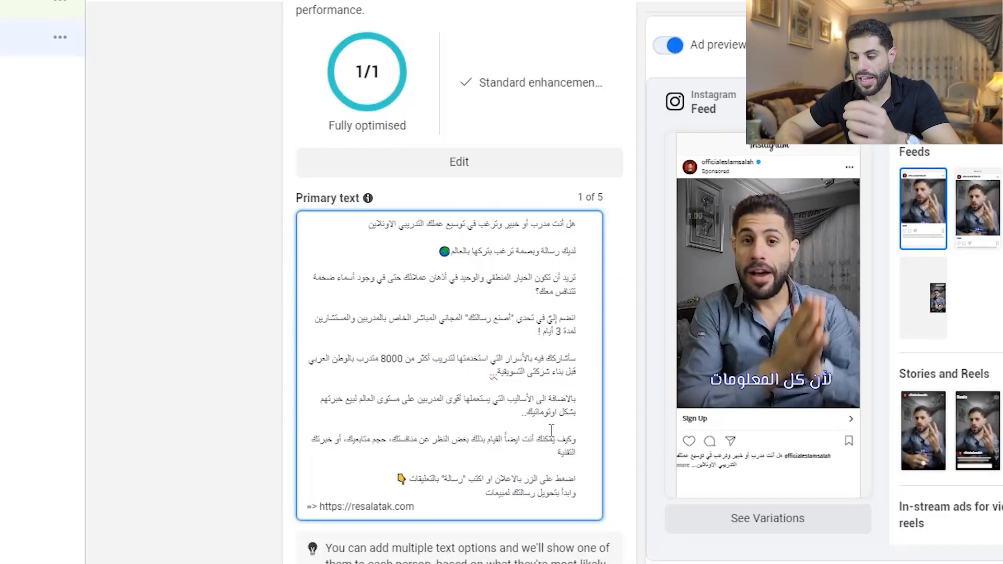
scroll(490, 421, down, 2)
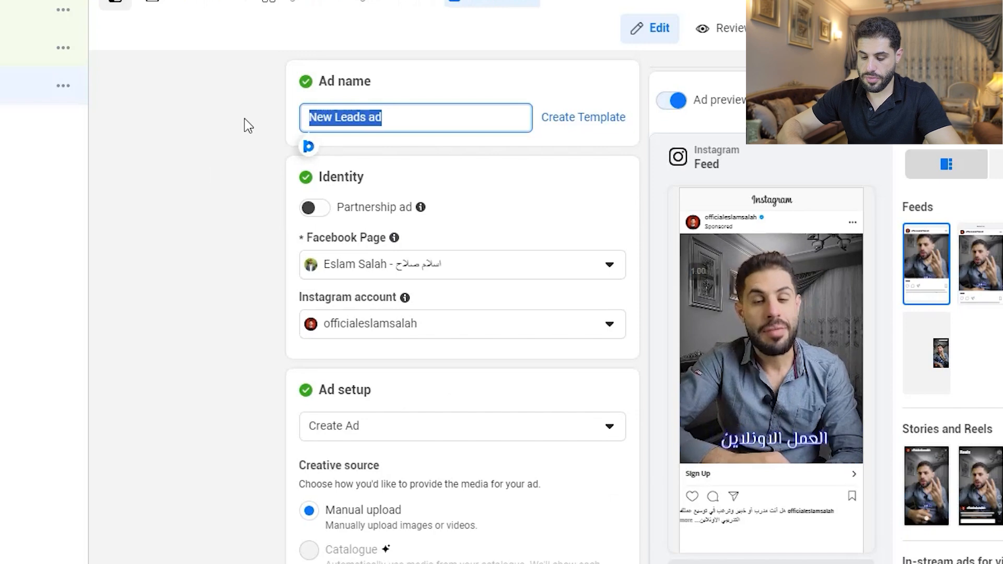
Quickly duplicate the Video 1 ad and rename the copy Video 2.
click(63, 86)
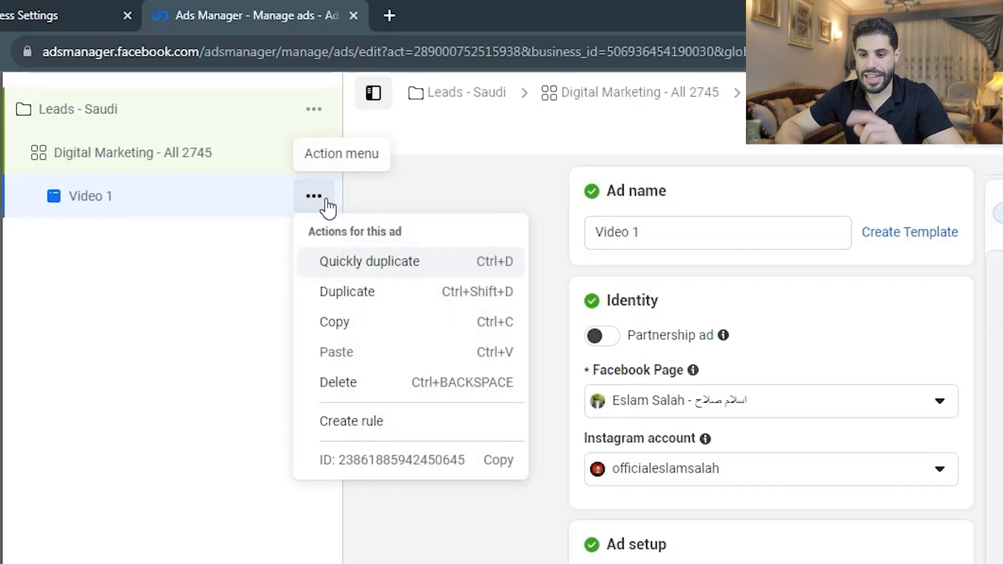
click(372, 263)
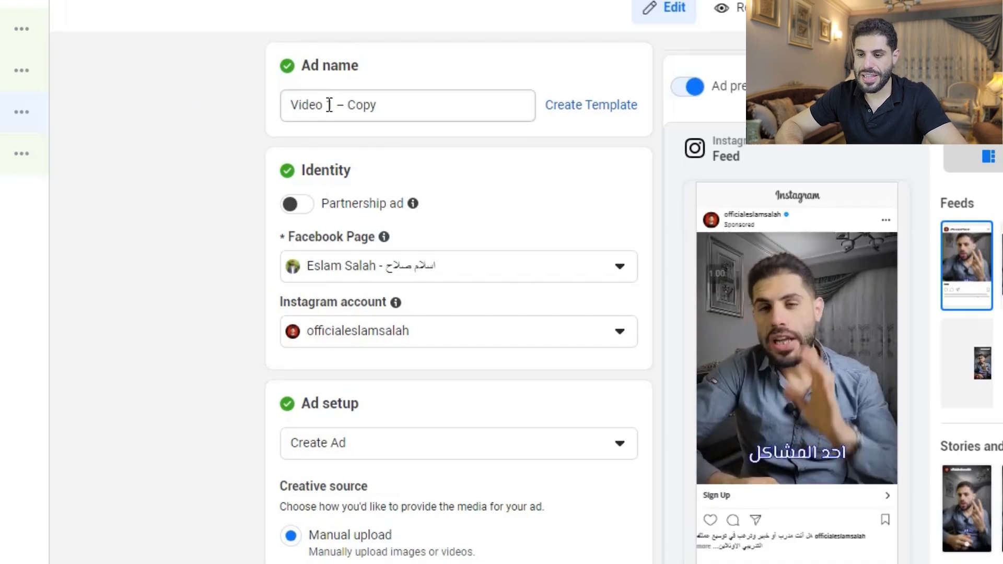
text(2)
Remove all media from the Video 2 ad and replace it with a blue-shirt clip from the business videos.
scroll(617, 261, down, 10)
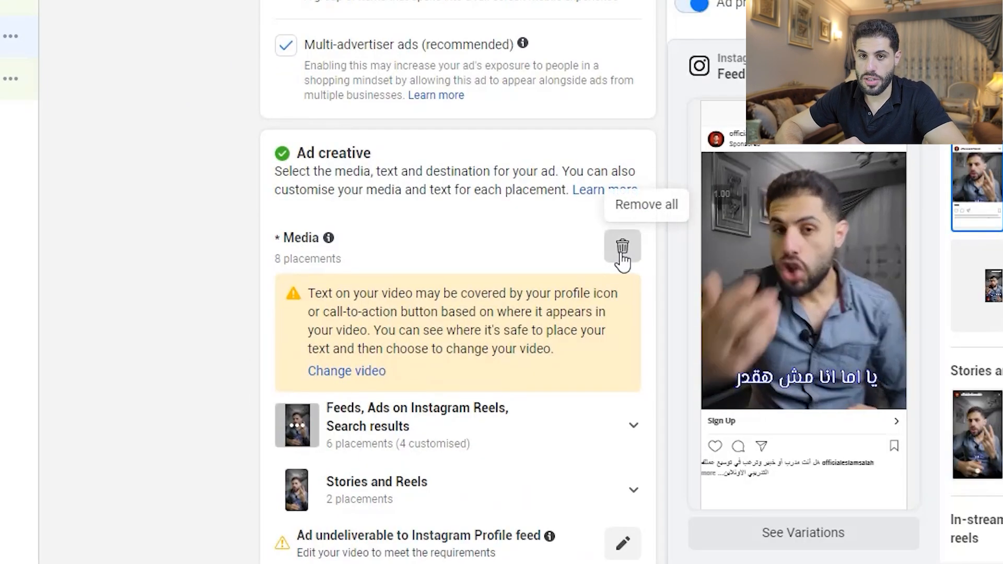
click(621, 251)
click(331, 264)
click(334, 346)
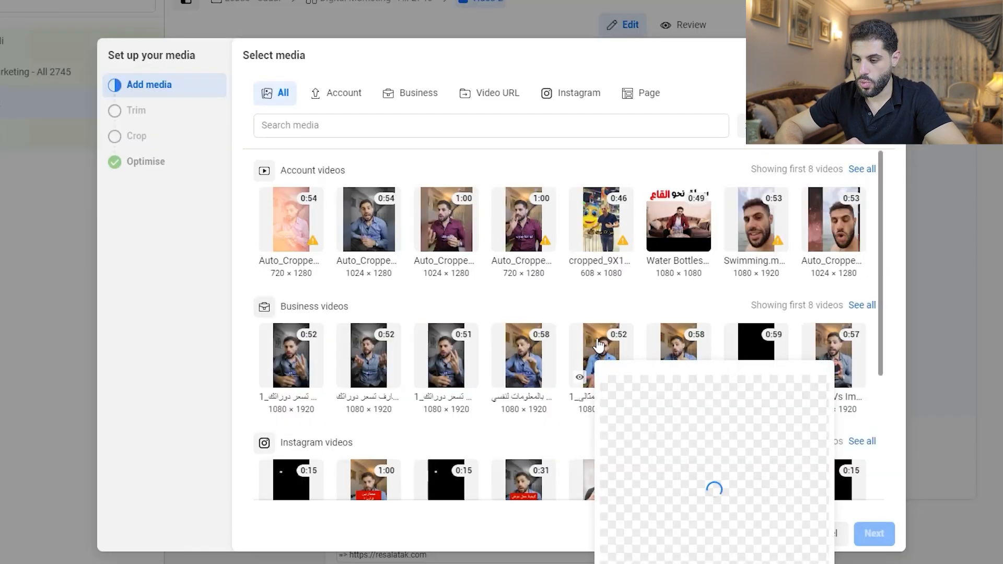
click(878, 543)
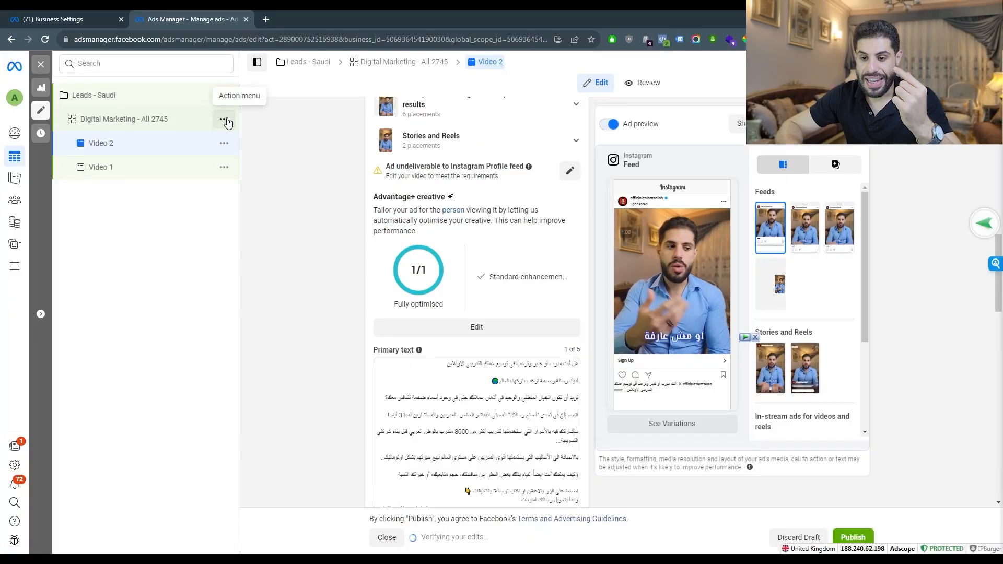
Quickly duplicate the Digital Marketing - All 2745 ad set and target the copy at Business (business and finance) instead of Digital marketing.
click(224, 120)
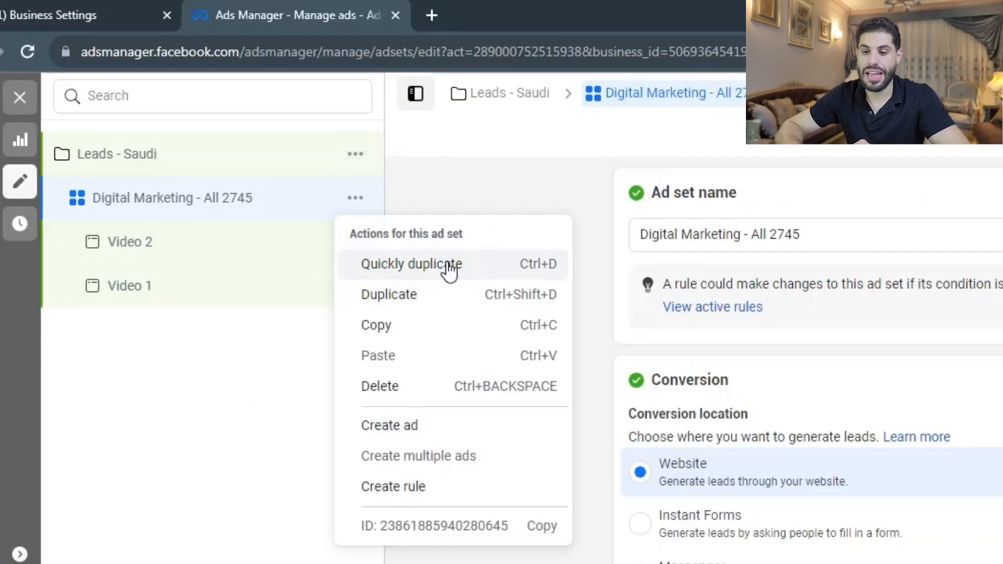
click(448, 267)
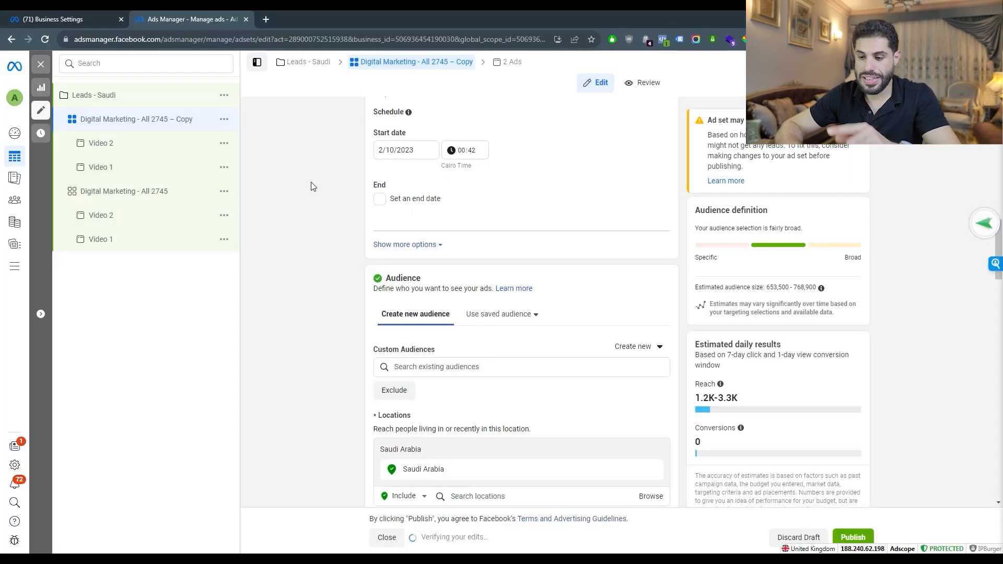
scroll(312, 186, down, 8)
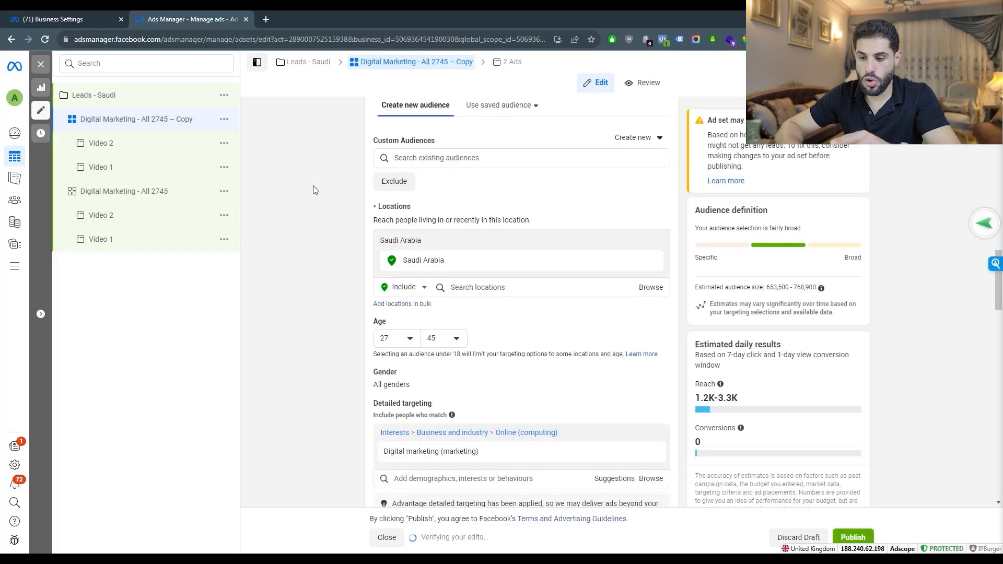
click(429, 264)
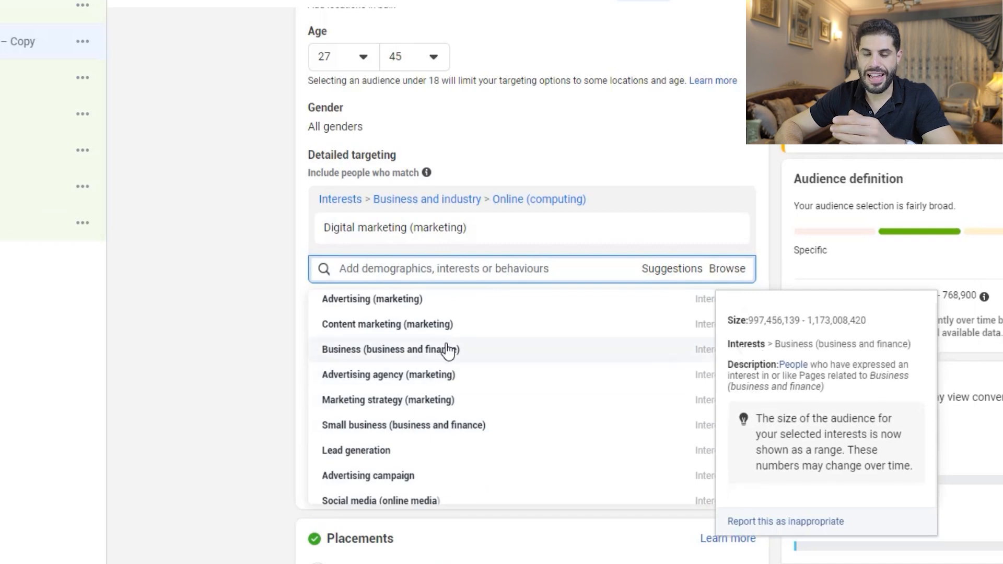
click(448, 350)
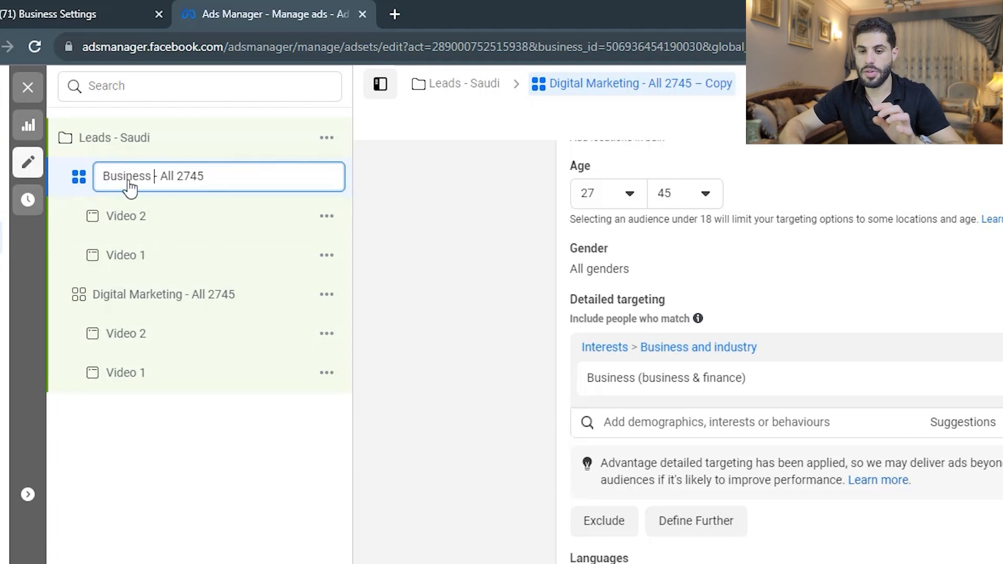
Finish renaming the duplicated ad set as Business - All 2745 and return to the Leads - Saudi campaign settings.
click(477, 255)
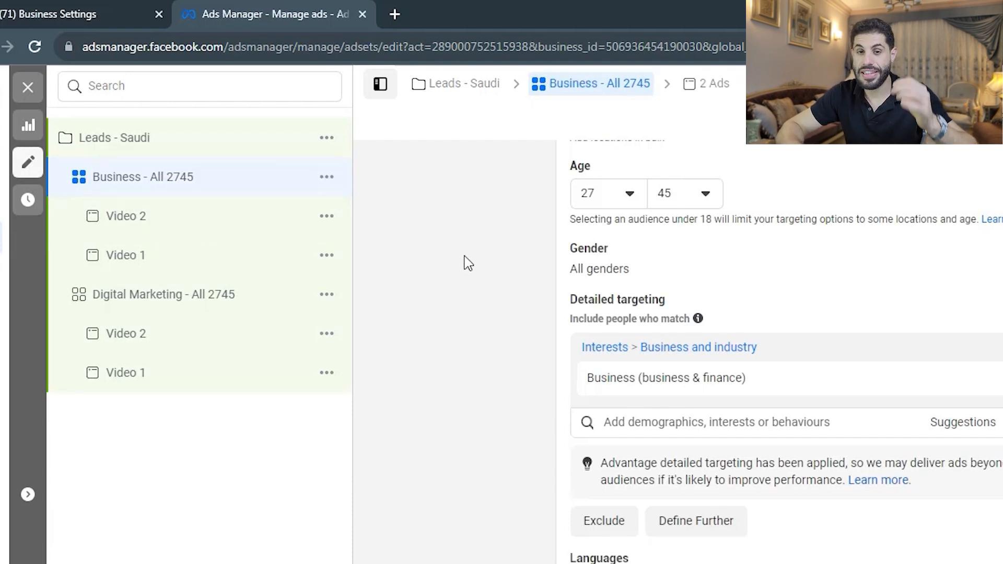
click(200, 133)
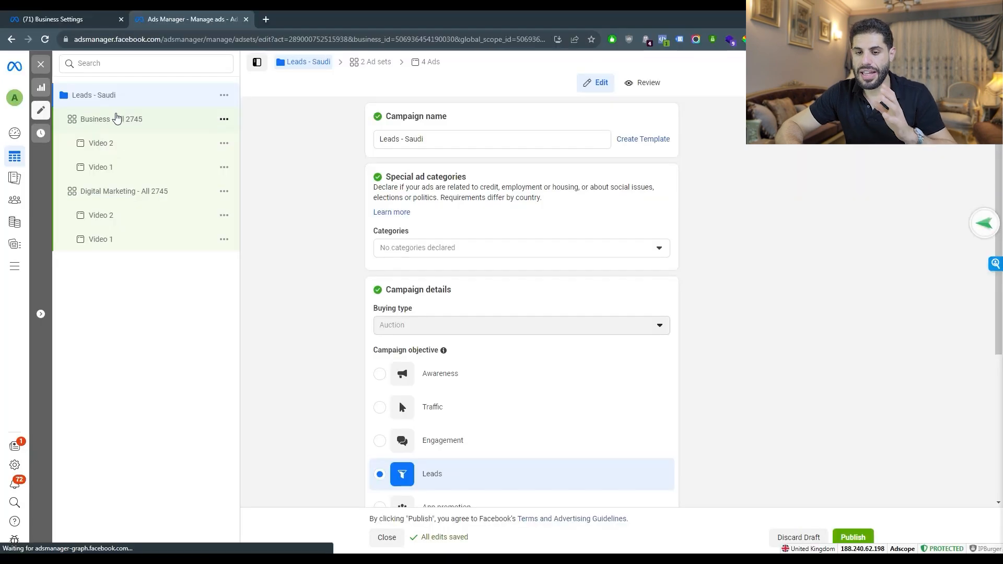
click(158, 176)
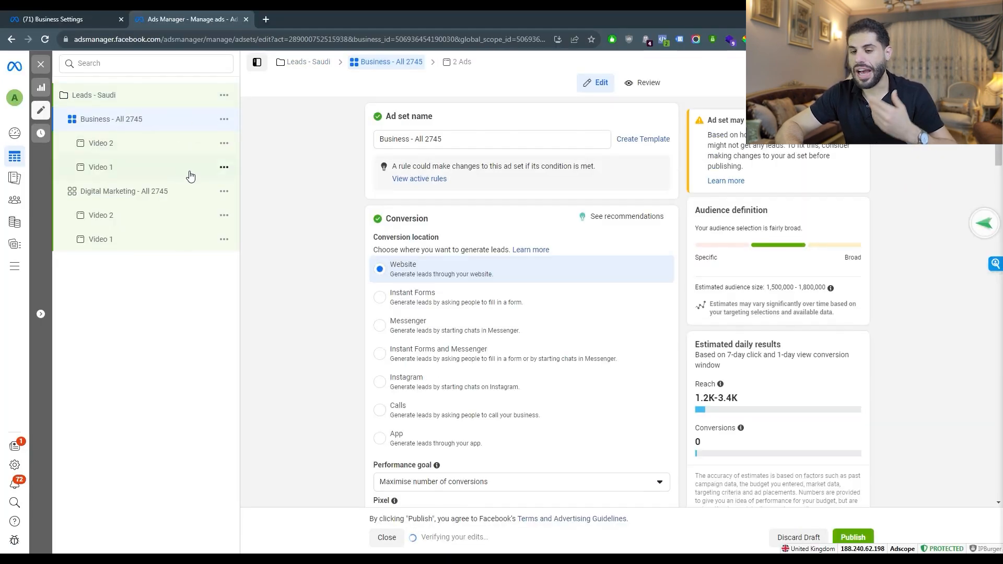
click(145, 93)
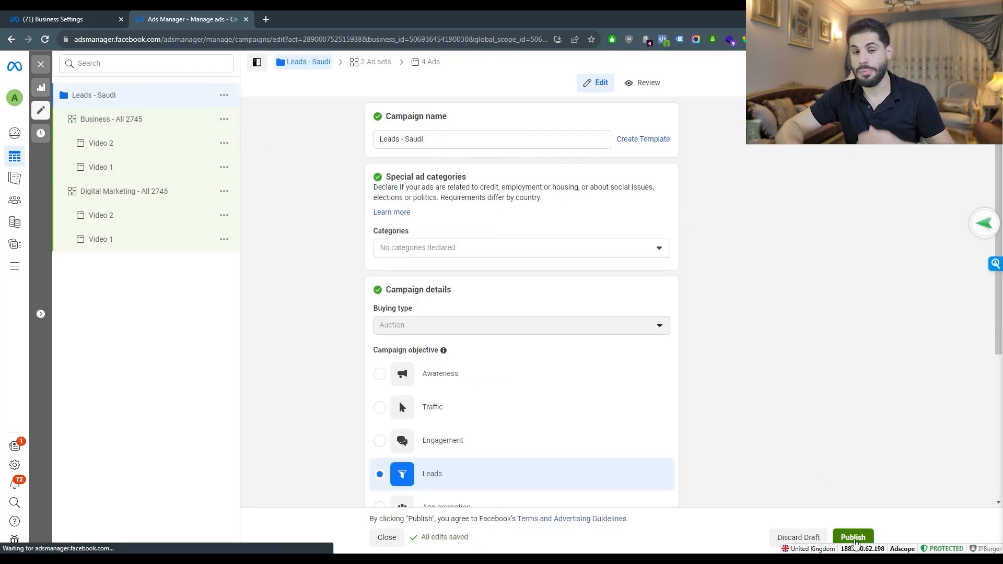